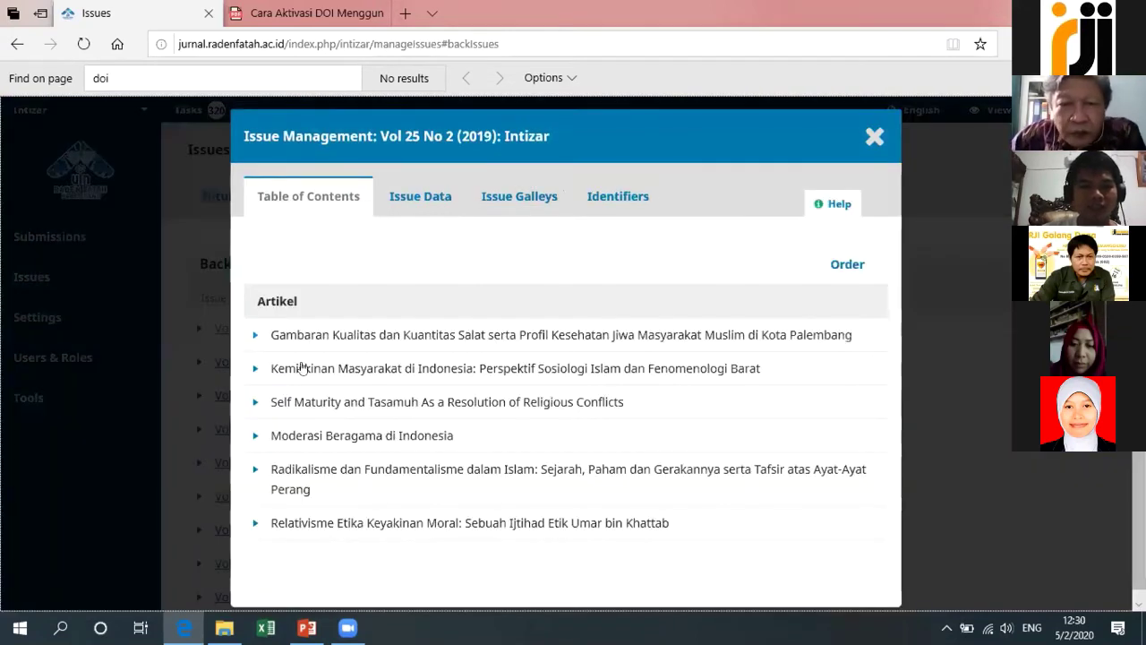
Open the submission metadata of the first article in Vol 25 No 2 (2019) and inspect its DOI, keeping the DOI assigned
click(303, 336)
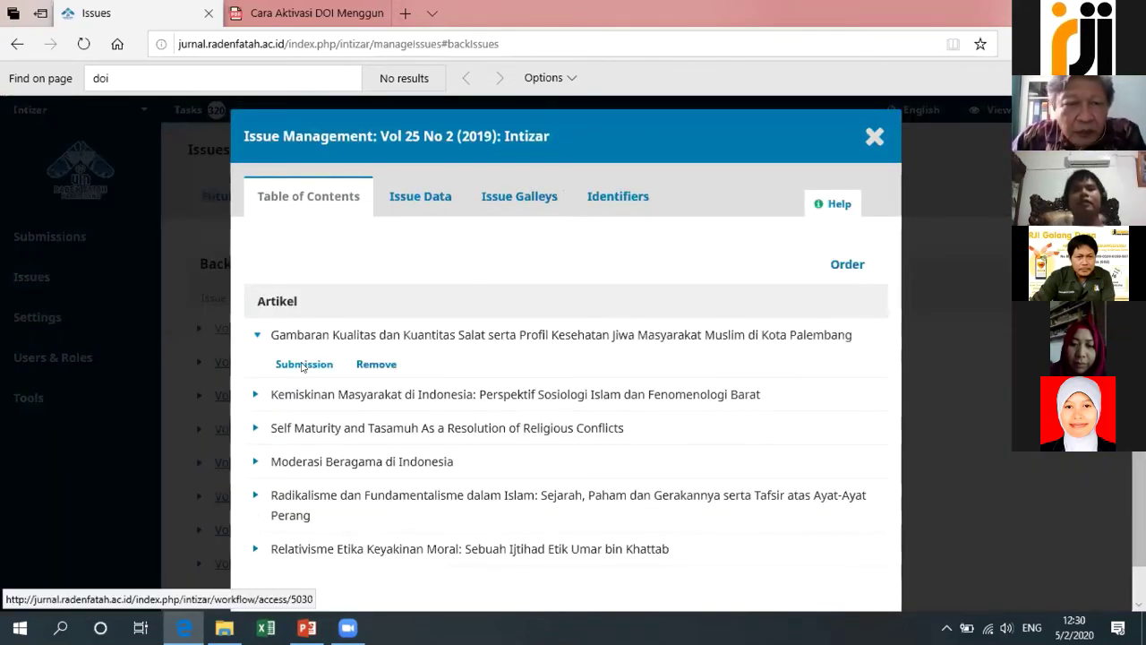
click(303, 365)
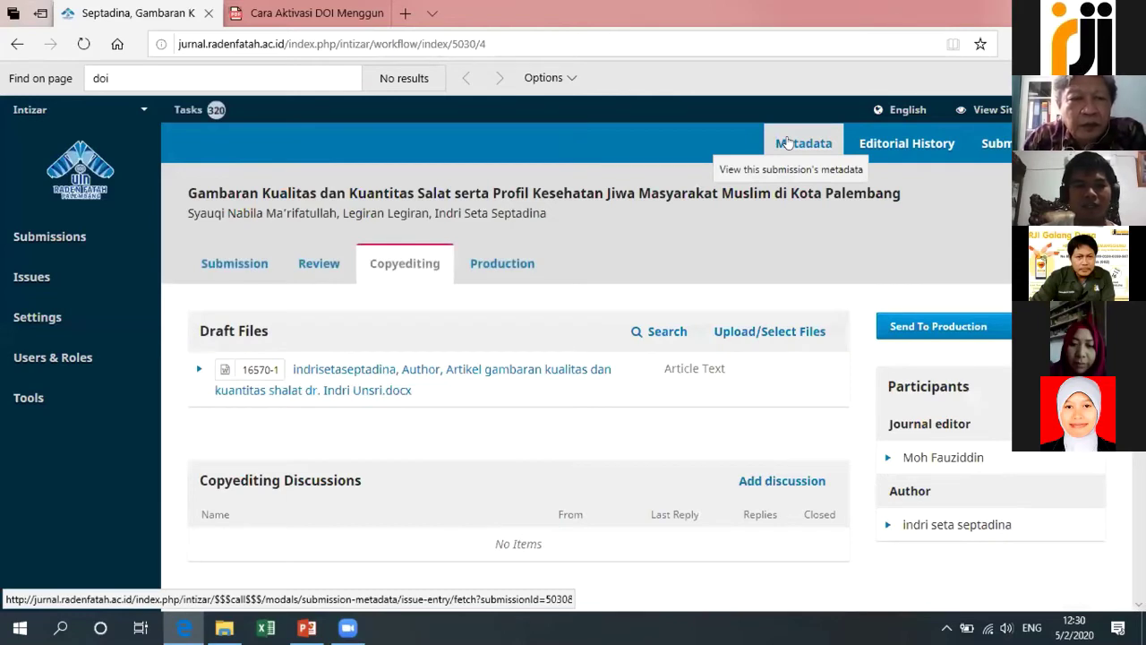
click(788, 143)
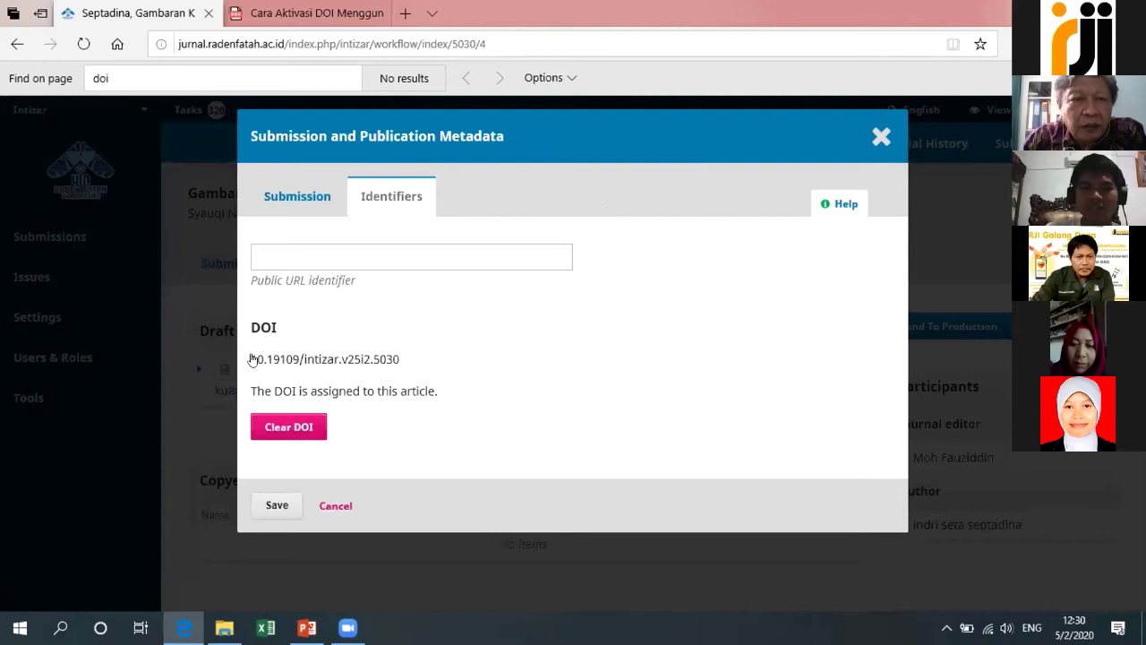
drag(412, 361, 266, 360)
click(312, 361)
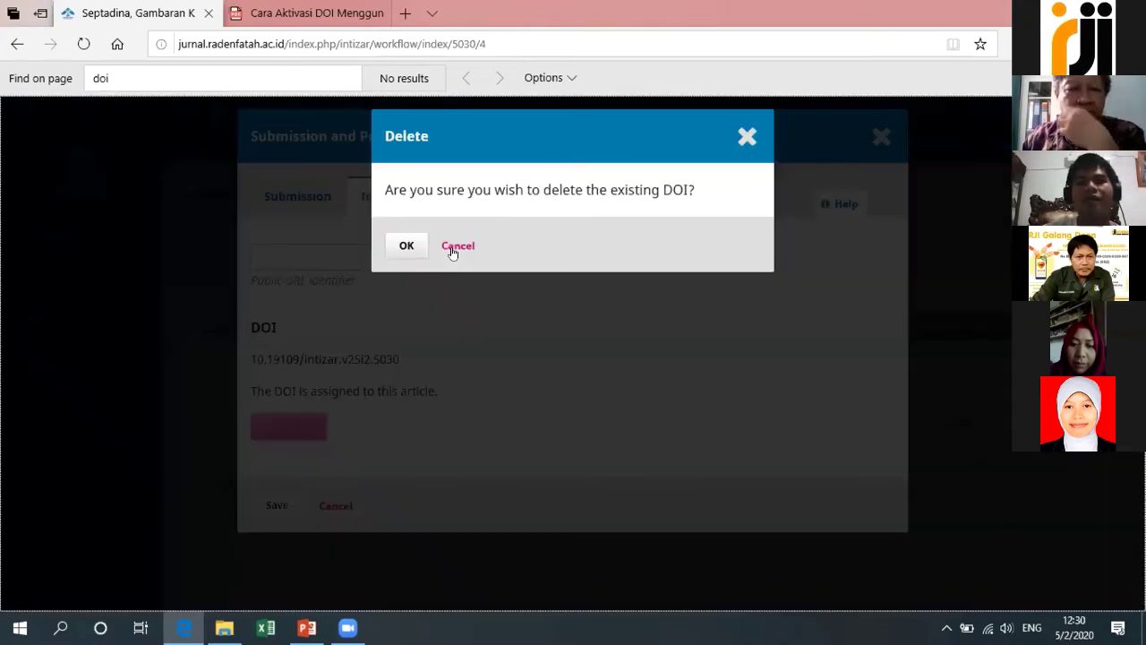
click(379, 328)
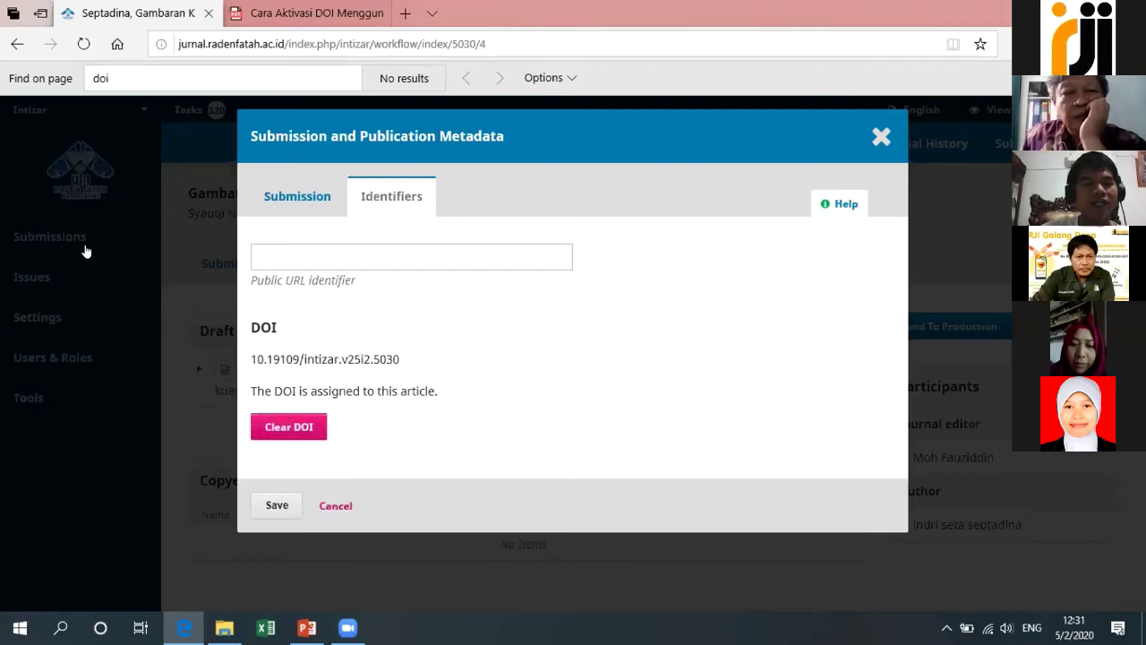
Open the metadata of the assigned submission "Dinamika Sosial Budaya Masyarakat Agraris" and inspect its DOI identifier
click(86, 250)
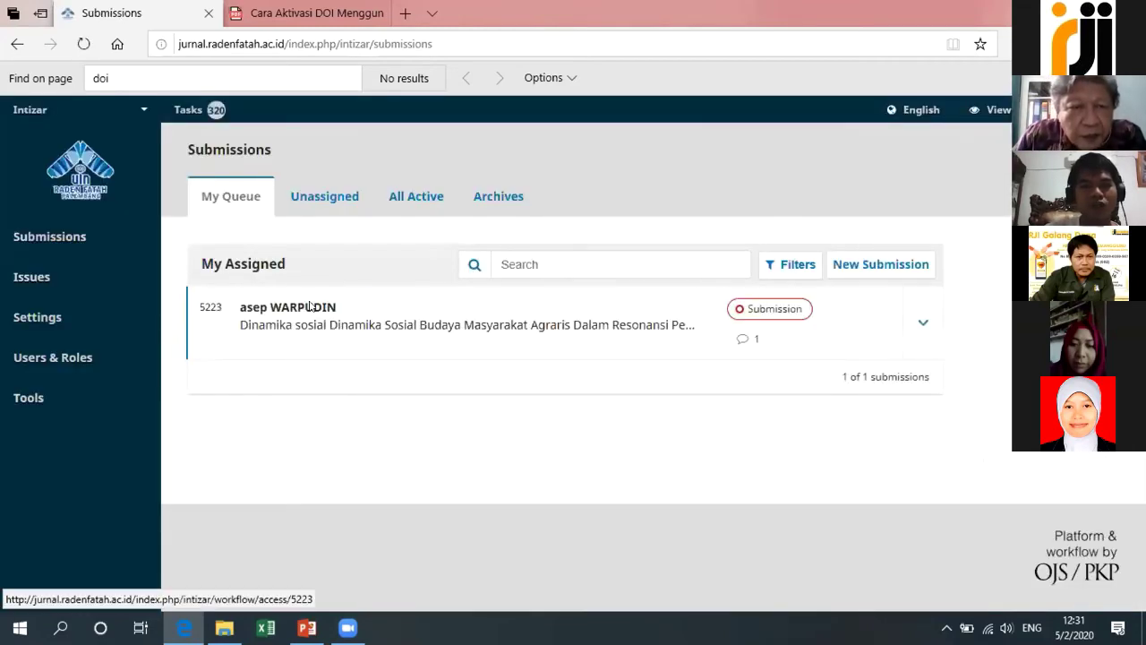
click(309, 306)
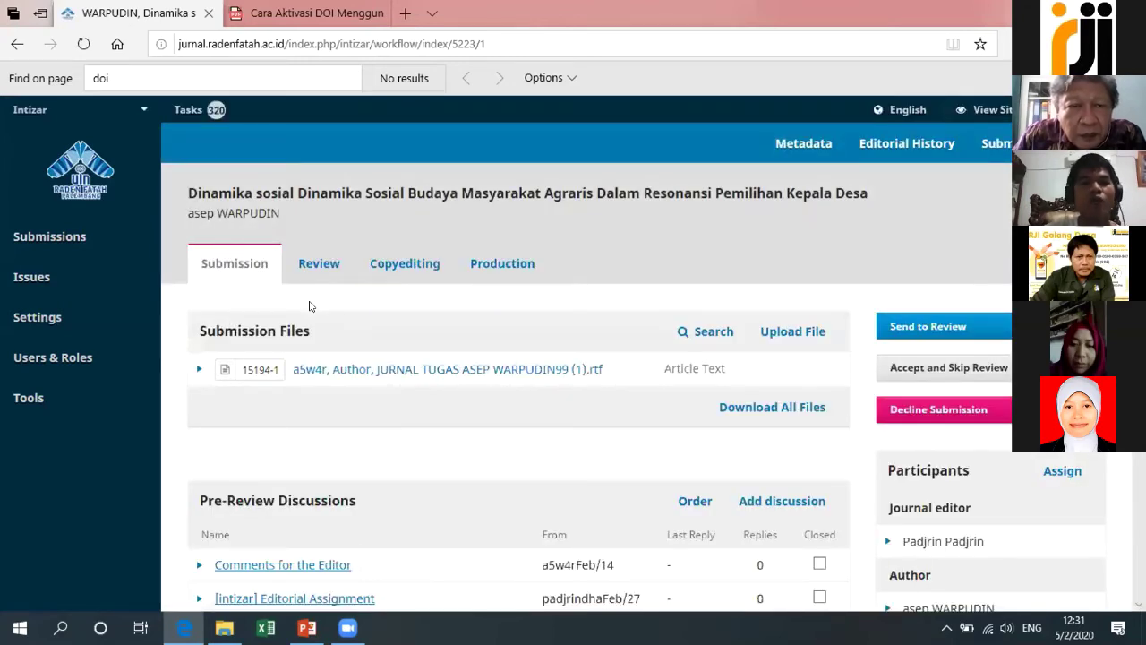
click(768, 155)
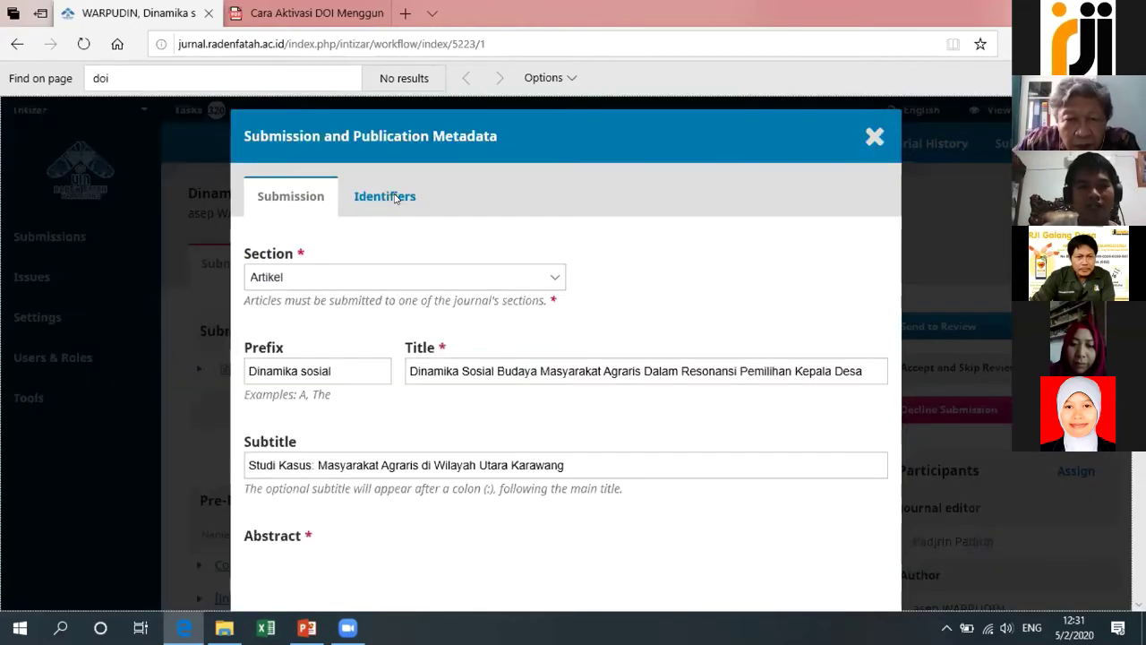
click(394, 195)
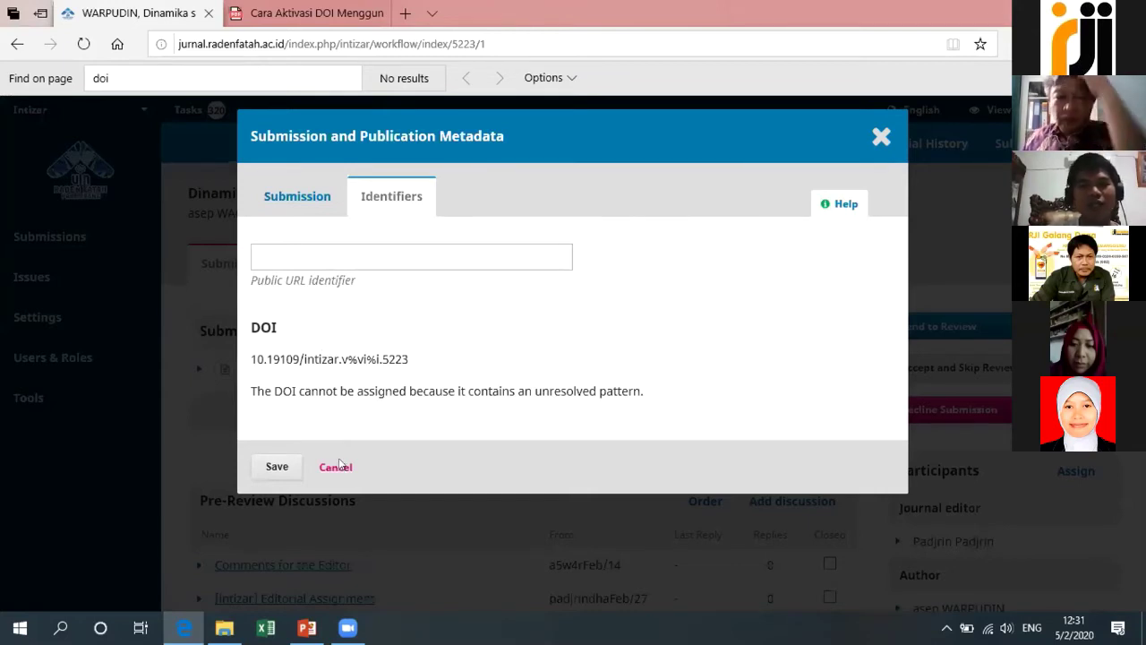
Leave the submission's metadata and display the journal's list of back issues
click(58, 233)
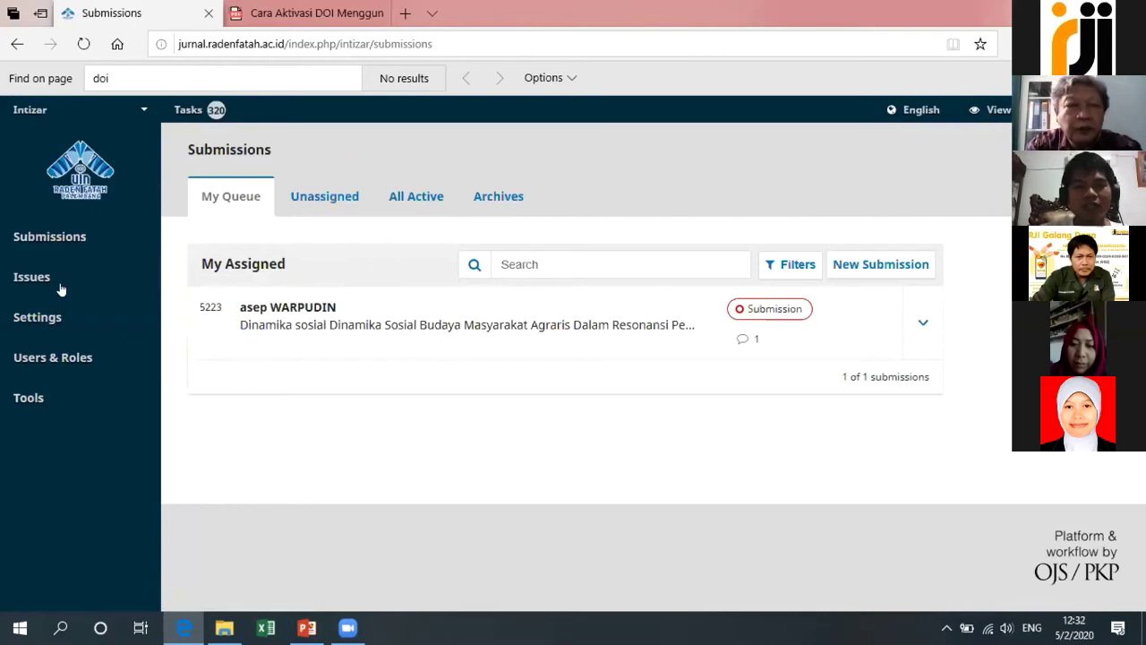
mouse_move(61, 289)
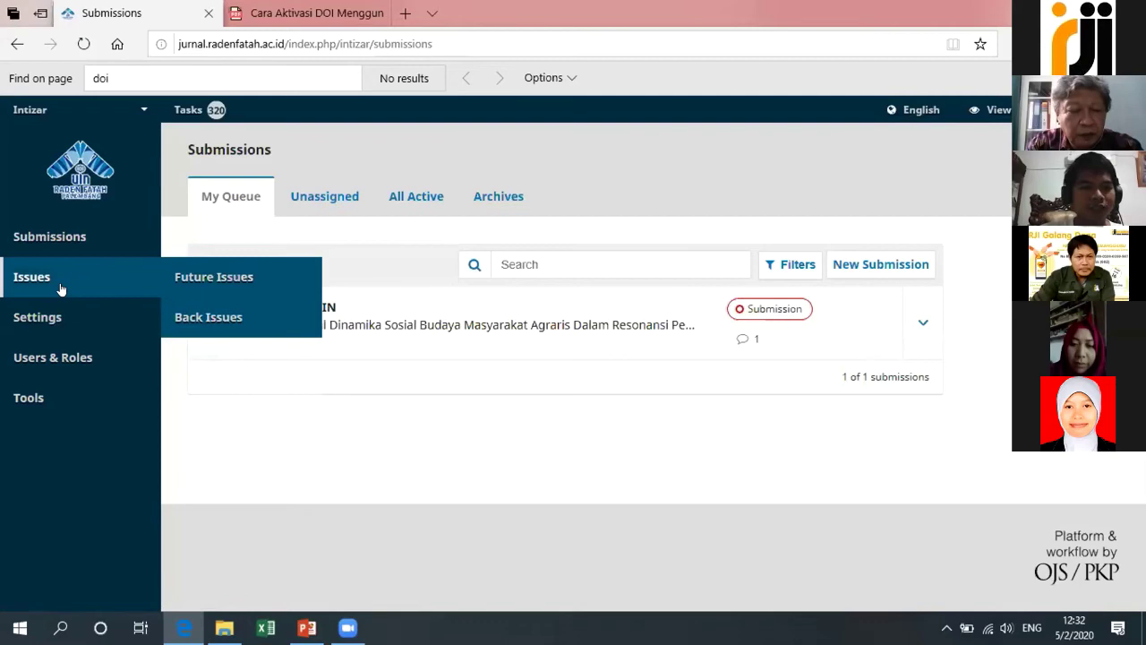
click(190, 310)
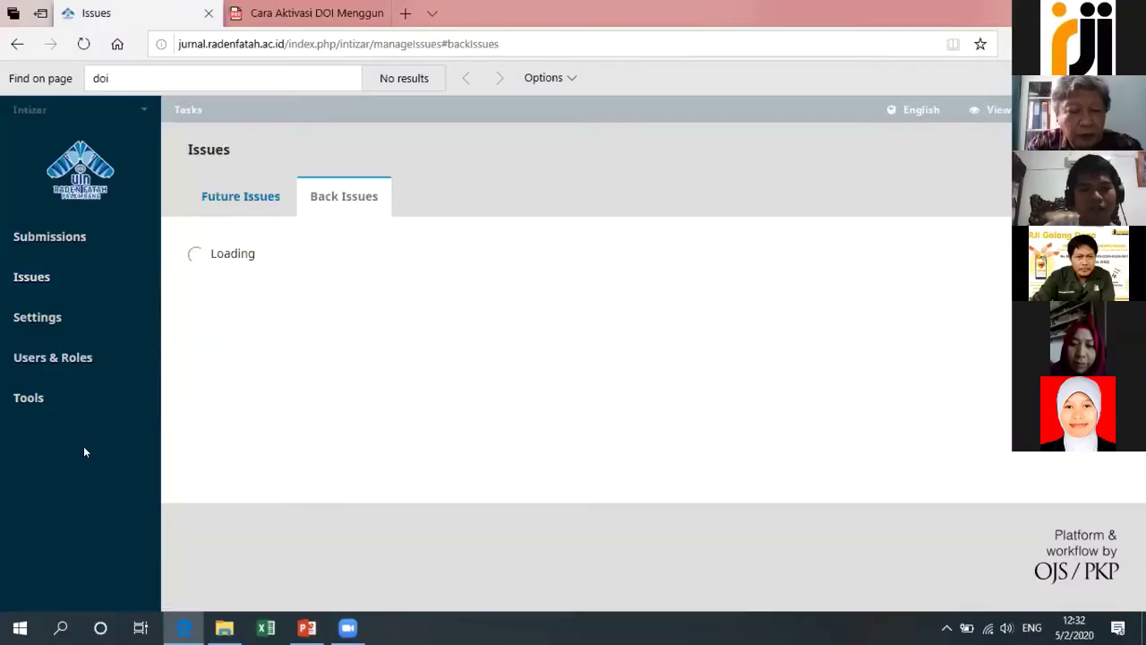
Switch to PowerPoint, consult the "Export XML DOI" slide, and return to the journal site in the browser
key(alt+Tab)
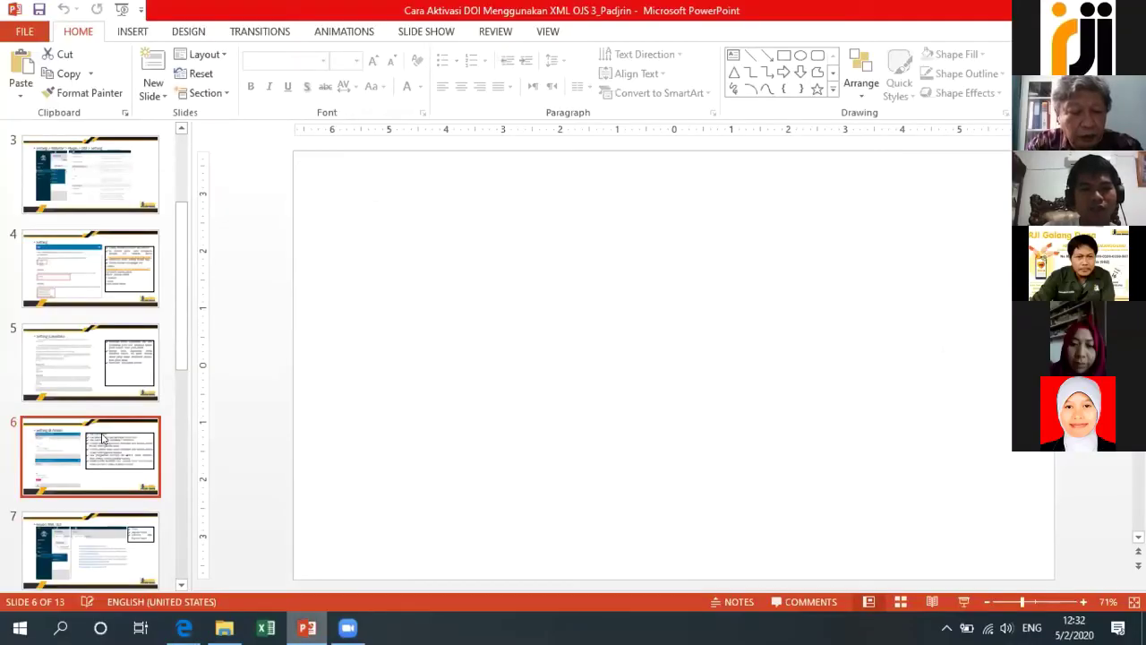
click(87, 559)
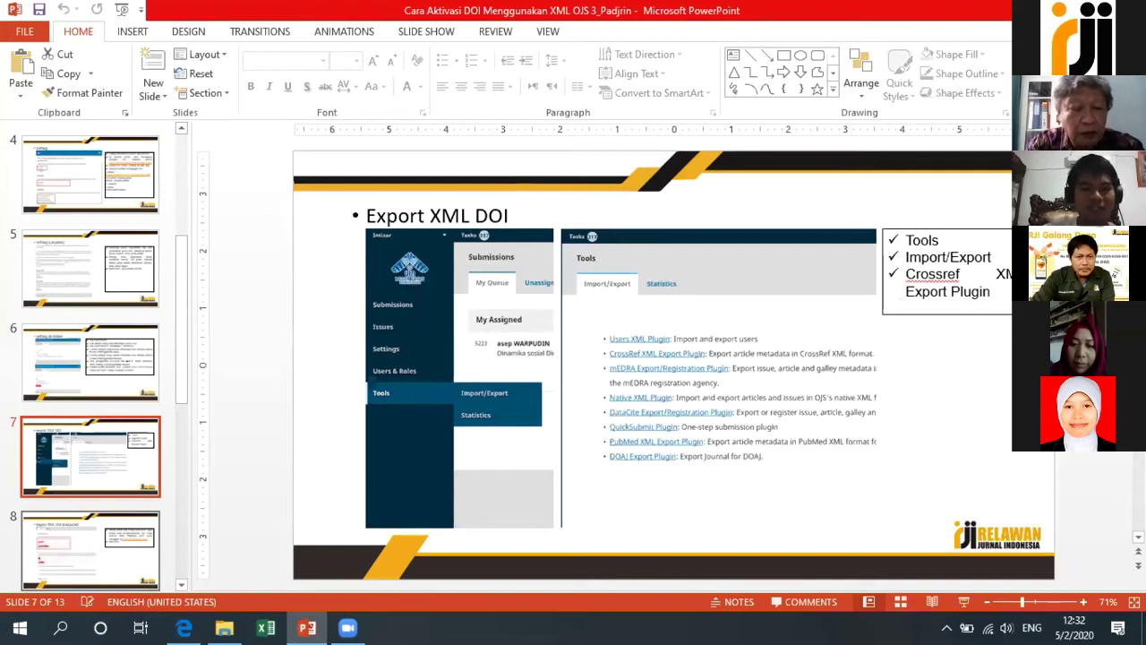
key(alt+Tab)
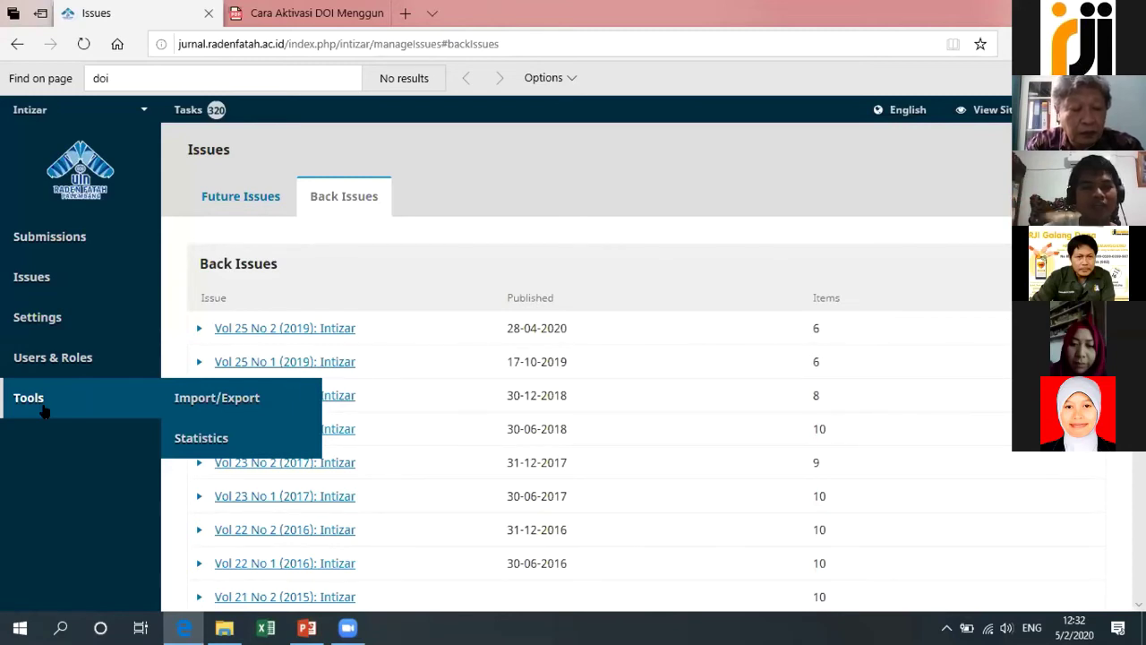
Open the CrossRef XML Export Plugin and review the depositor name and depositor email in its settings
click(201, 398)
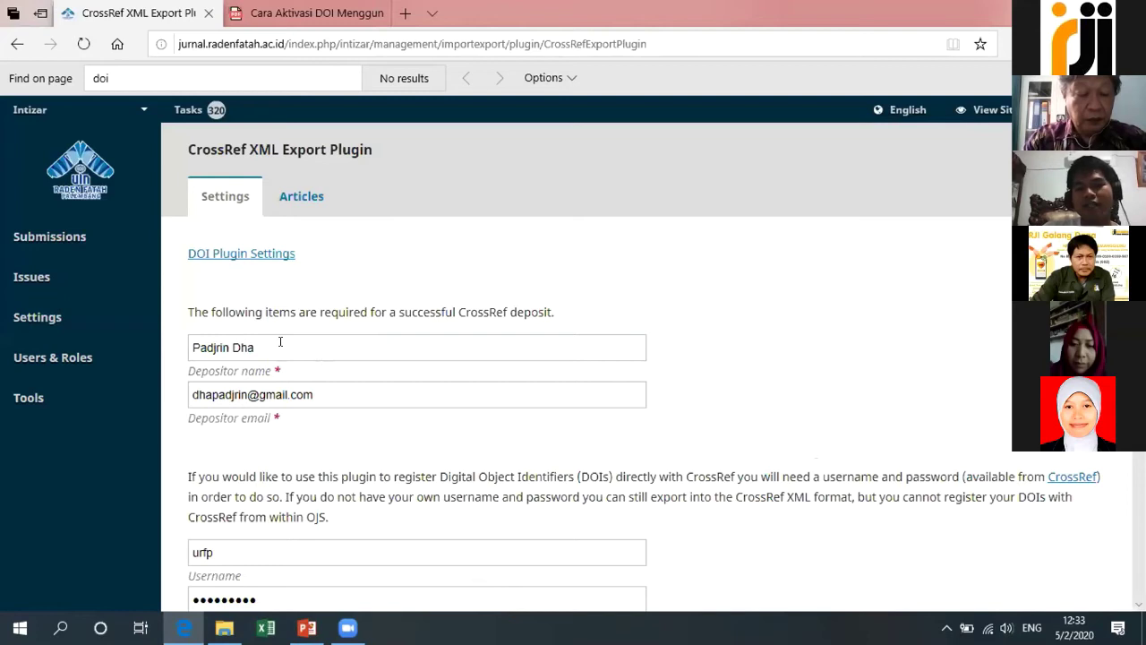
click(280, 341)
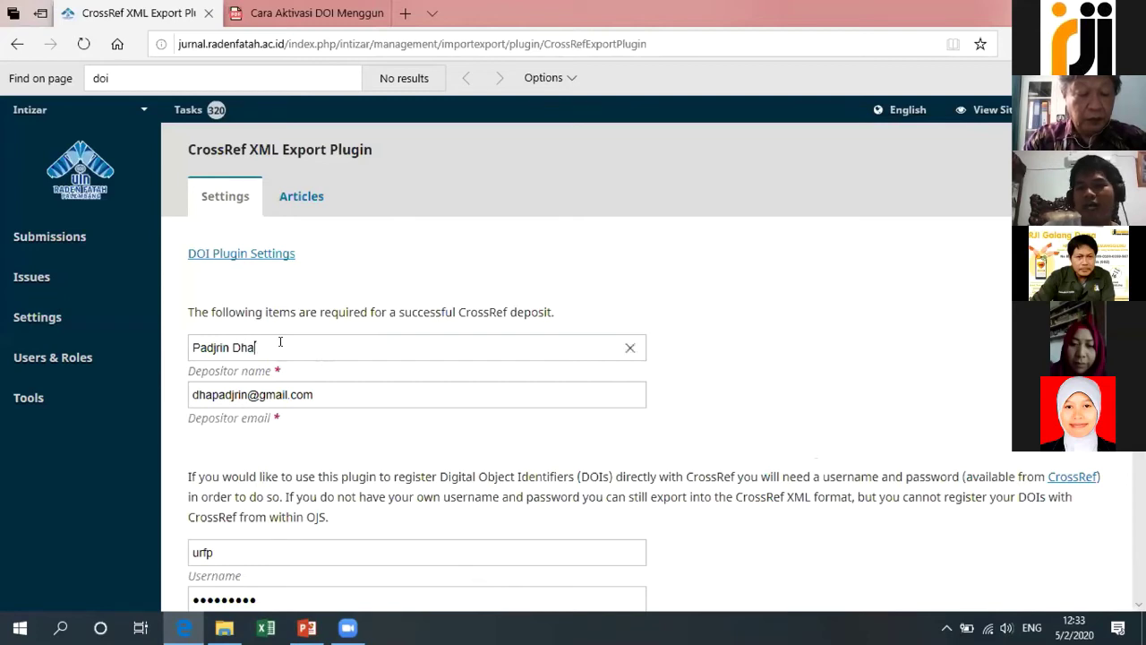
click(327, 394)
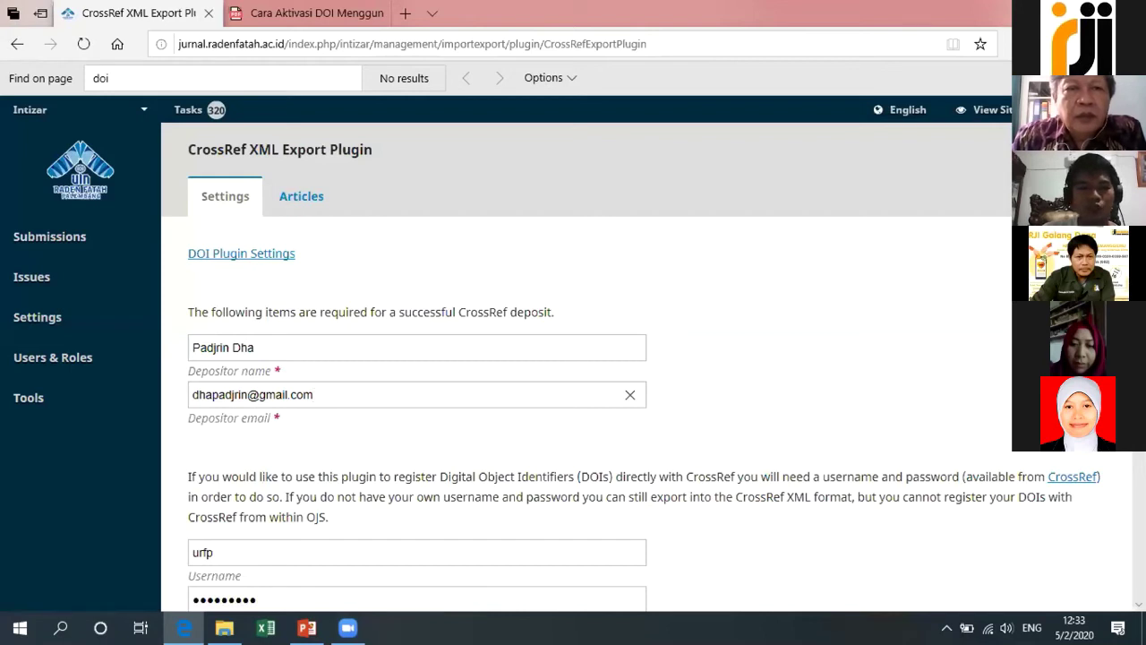
scroll(277, 373, down, 1)
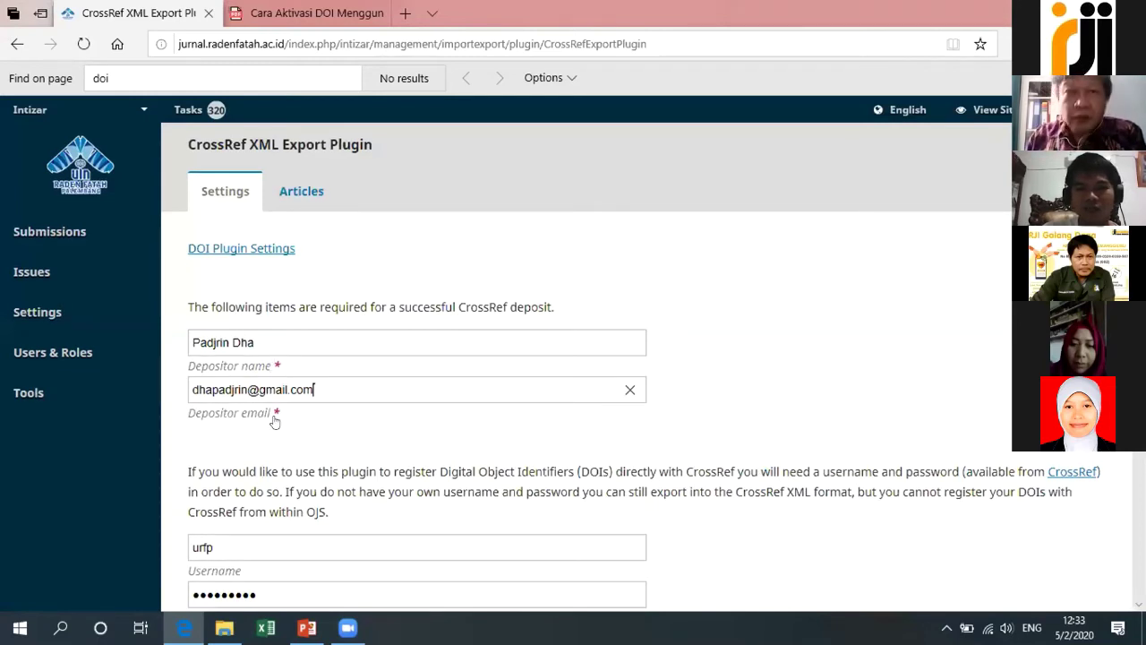
Filter the export plugin's articles by the issue "Vol 25 No 2 (2019): Intizar"
click(313, 197)
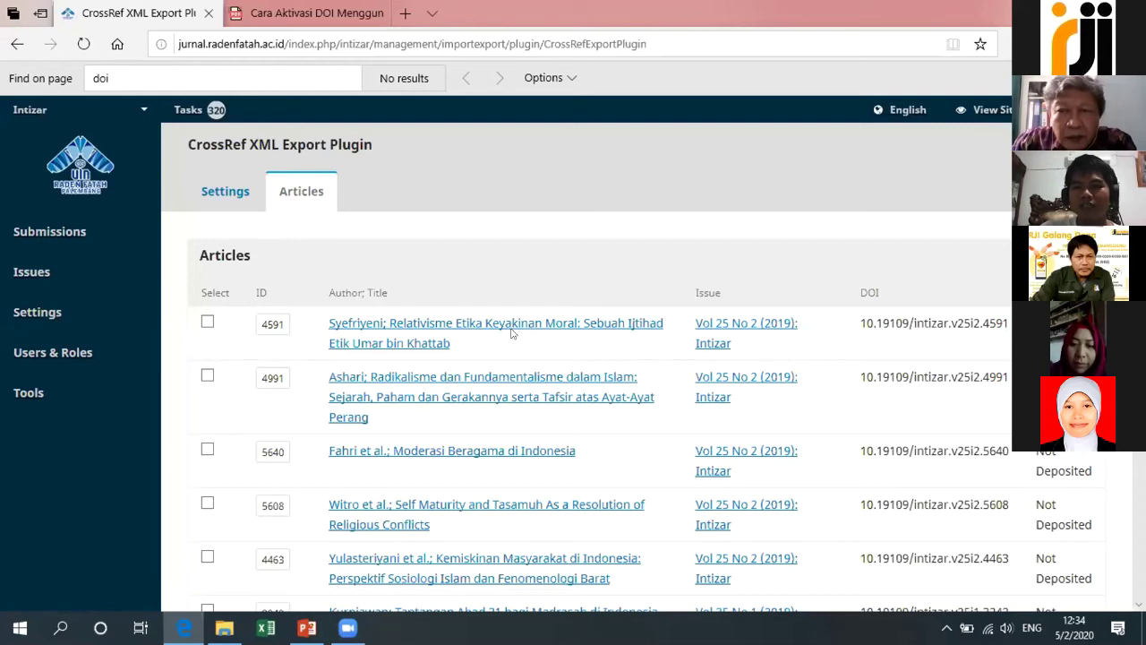
click(324, 343)
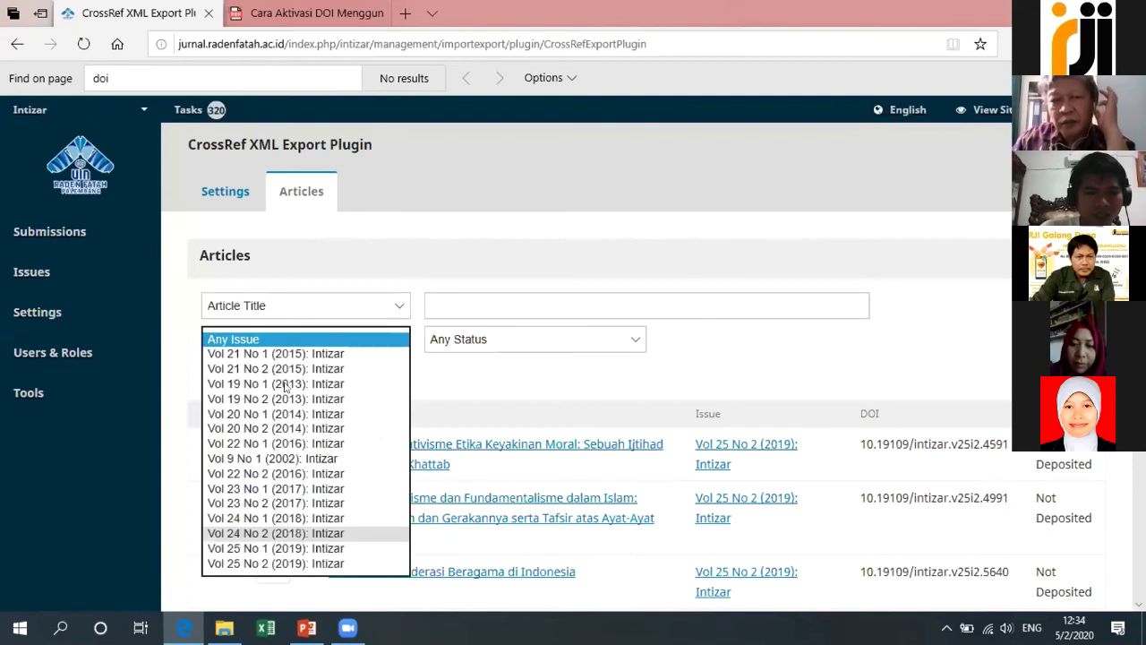
key(End)
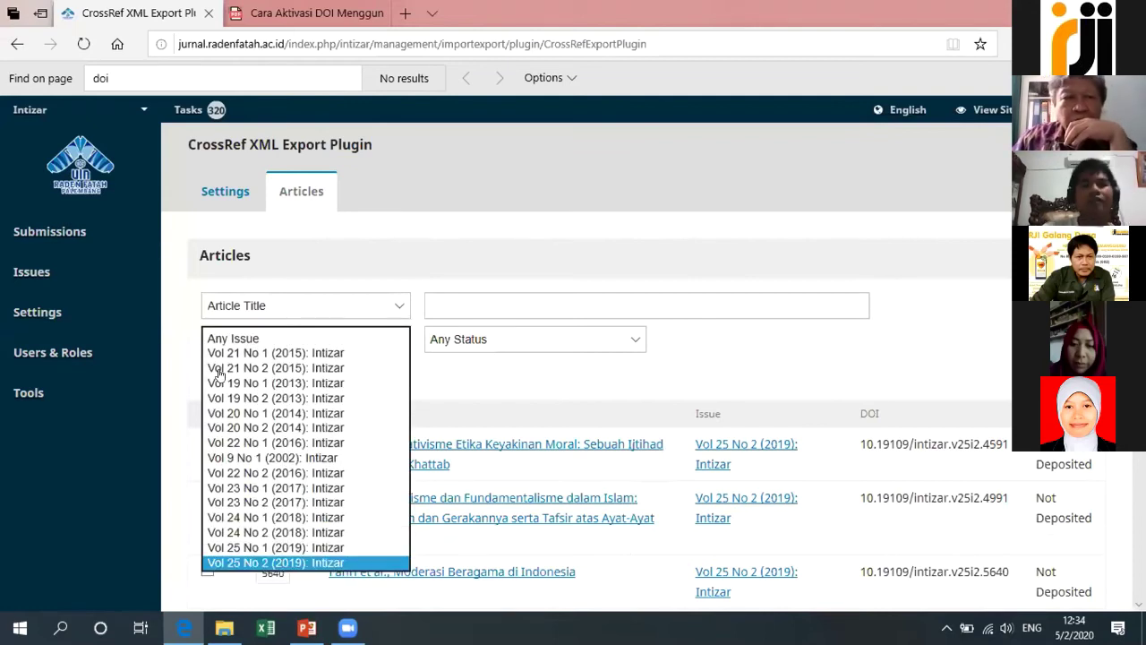
key(Return)
click(220, 374)
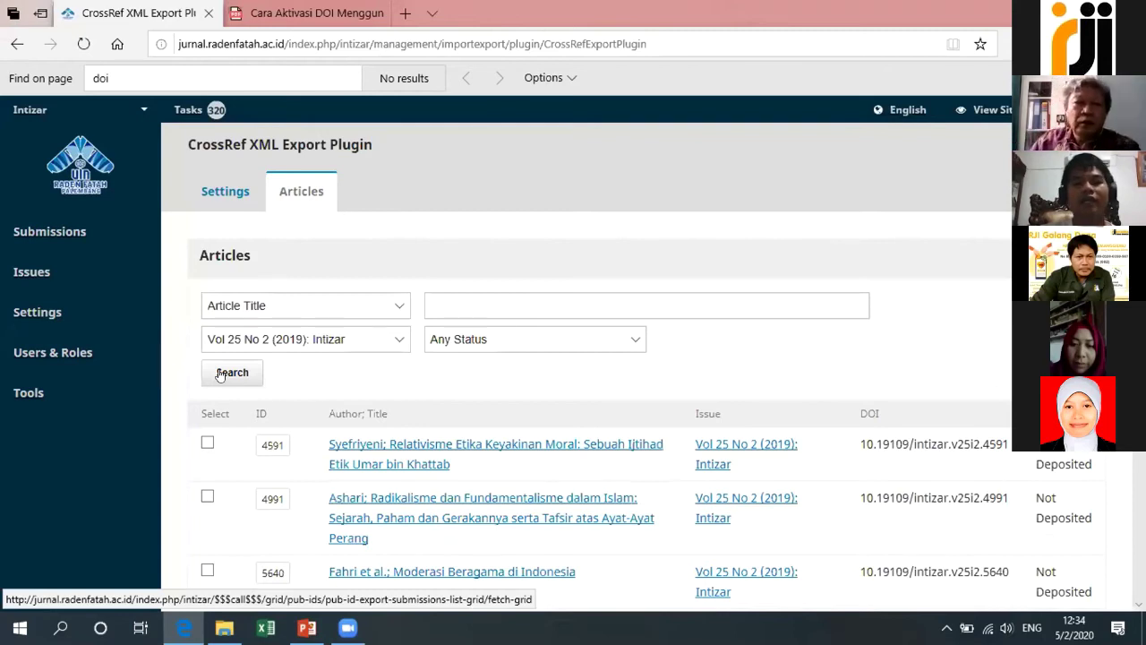
Review the filtered articles of Vol 25 No 2 (2019) and select all of them for export
scroll(587, 358, down, 1)
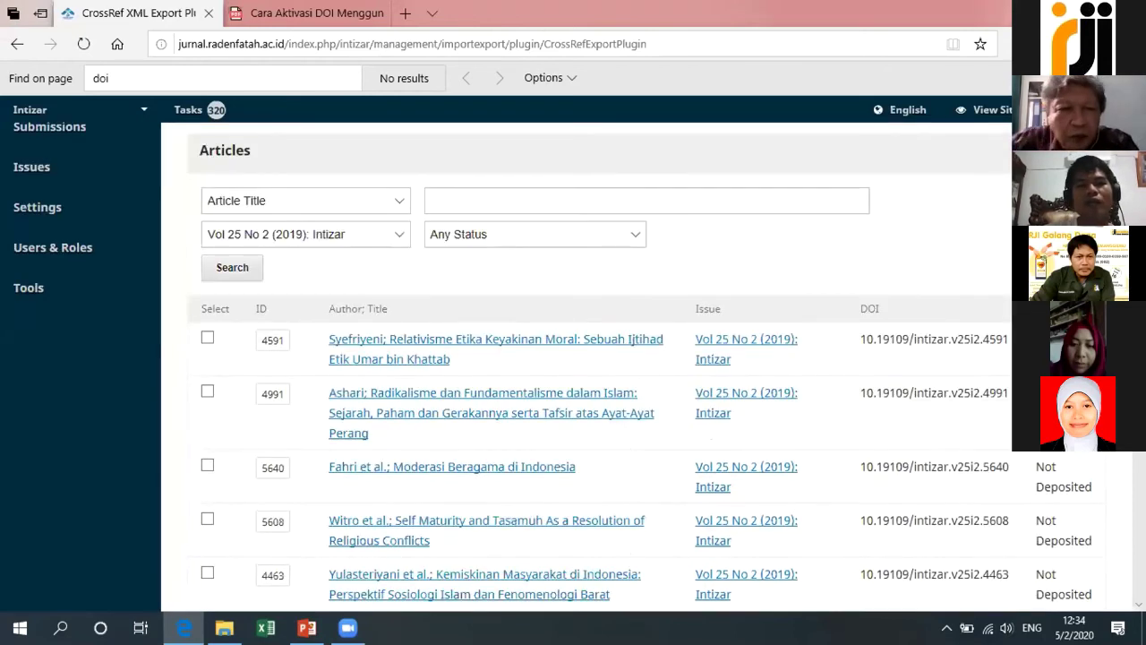
scroll(586, 359, down, 1)
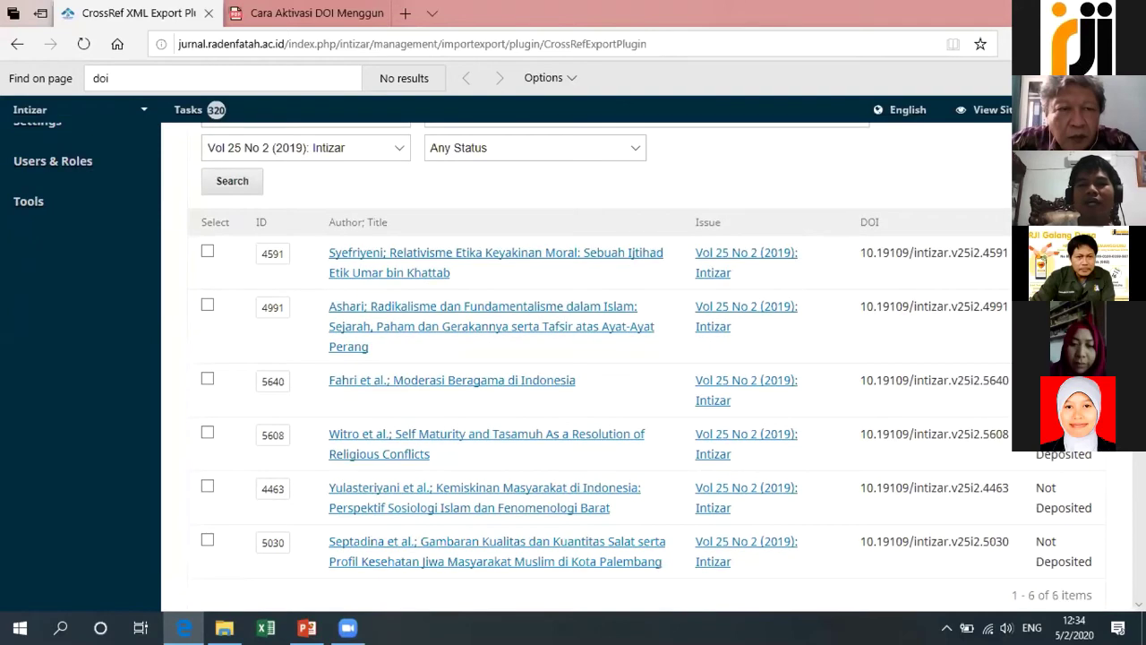
scroll(586, 359, down, 1)
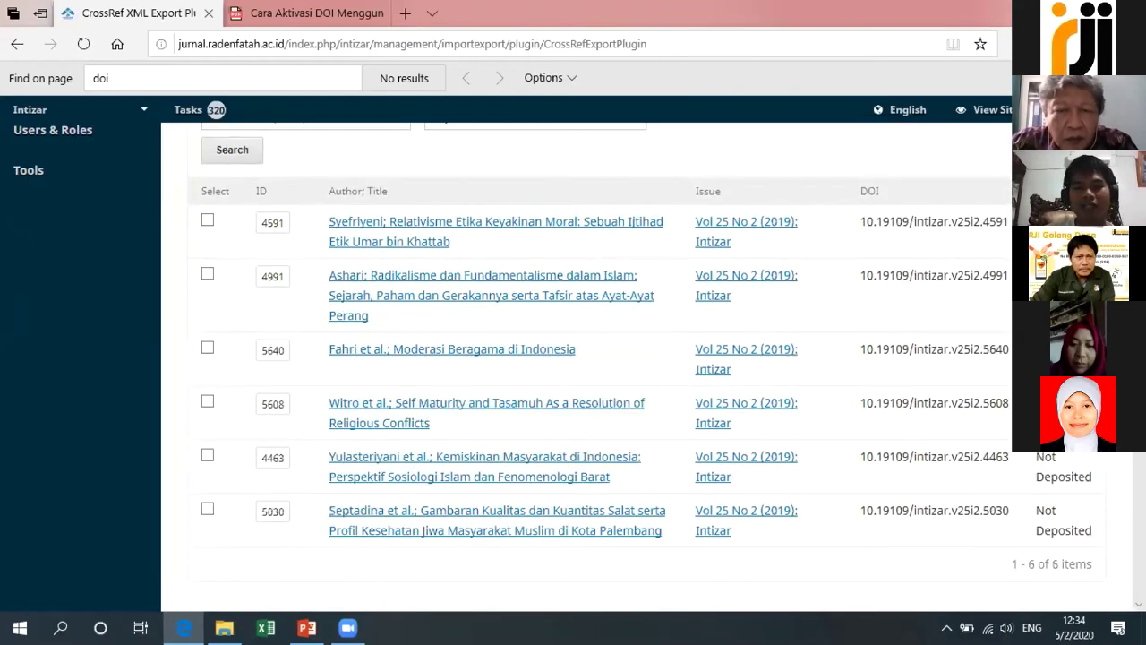
scroll(587, 359, up, 1)
scroll(586, 358, up, 1)
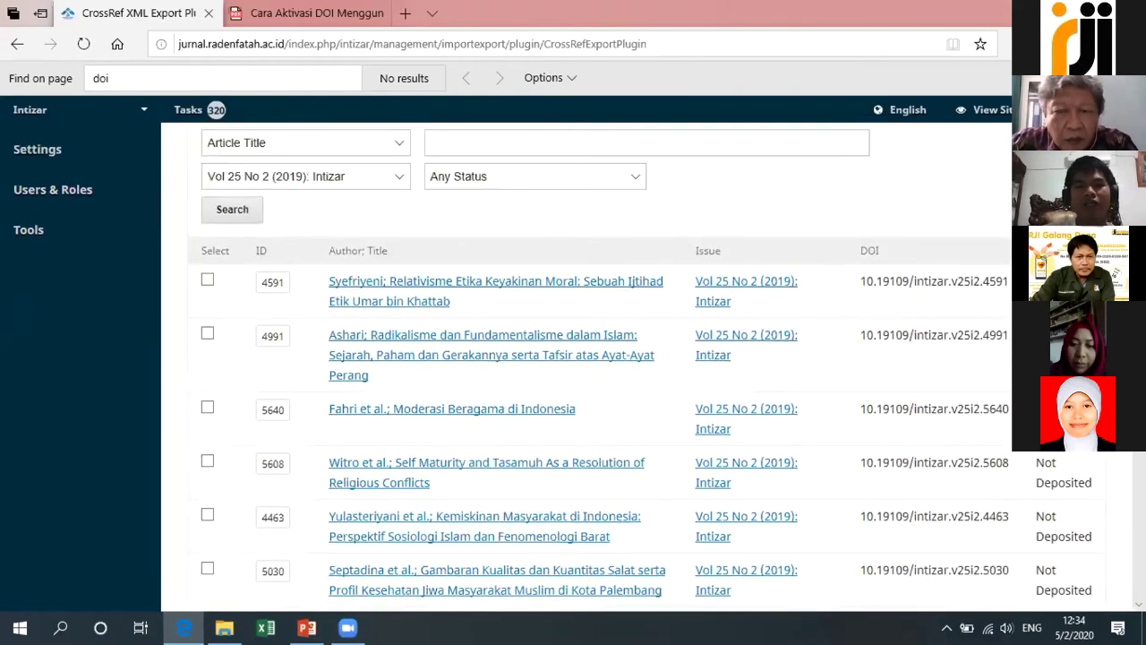
scroll(587, 358, up, 2)
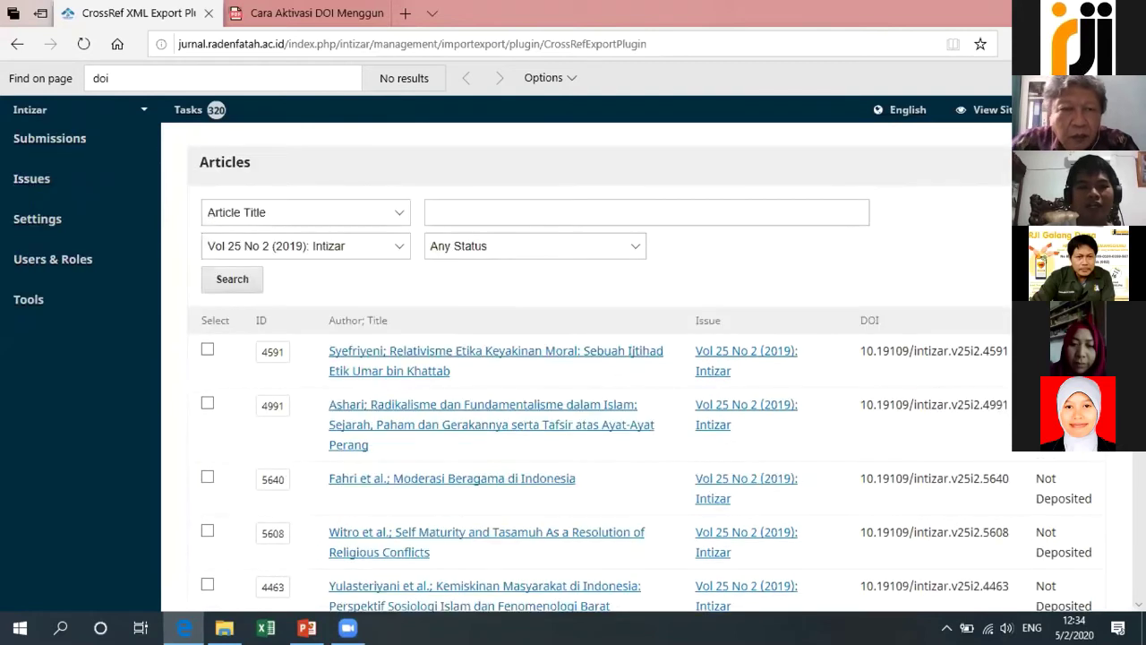
scroll(586, 358, down, 4)
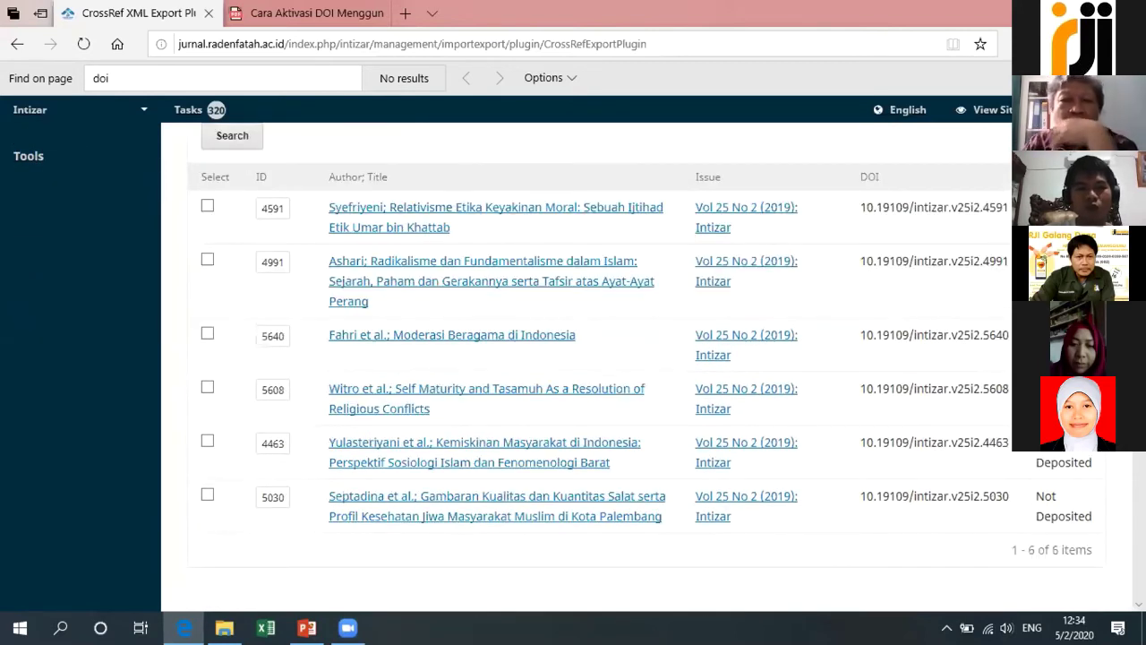
scroll(206, 328, up, 2)
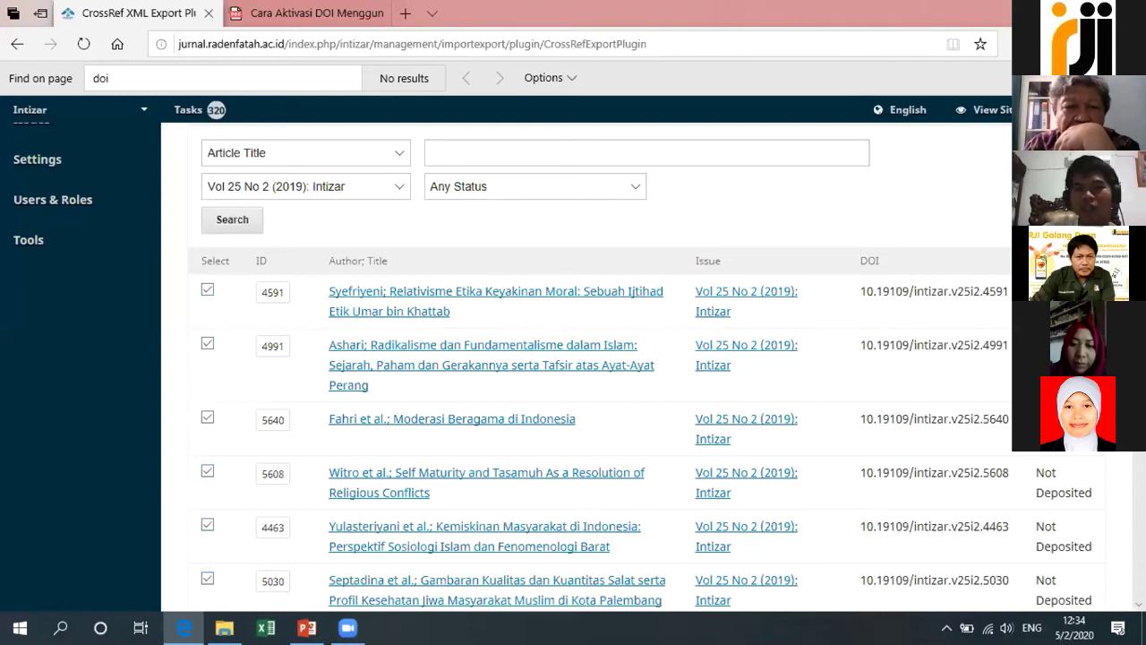
Check the selected articles, the XML validation option and the available export and registration actions
scroll(600, 358, down, 1)
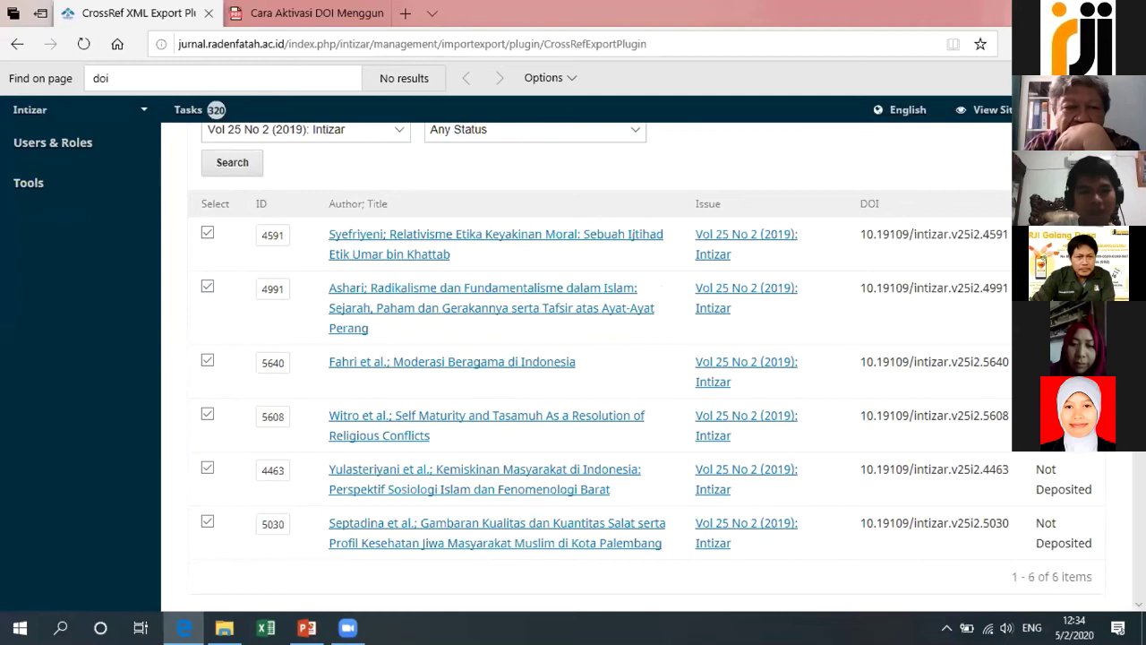
scroll(600, 358, down, 1)
scroll(599, 358, down, 2)
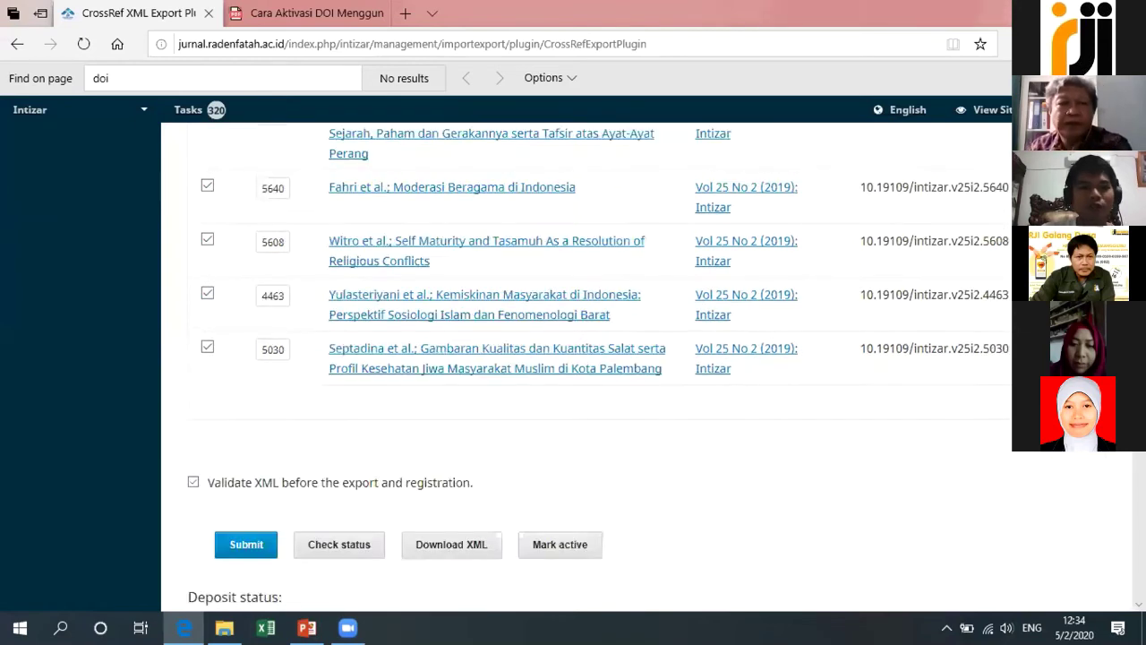
scroll(600, 358, up, 1)
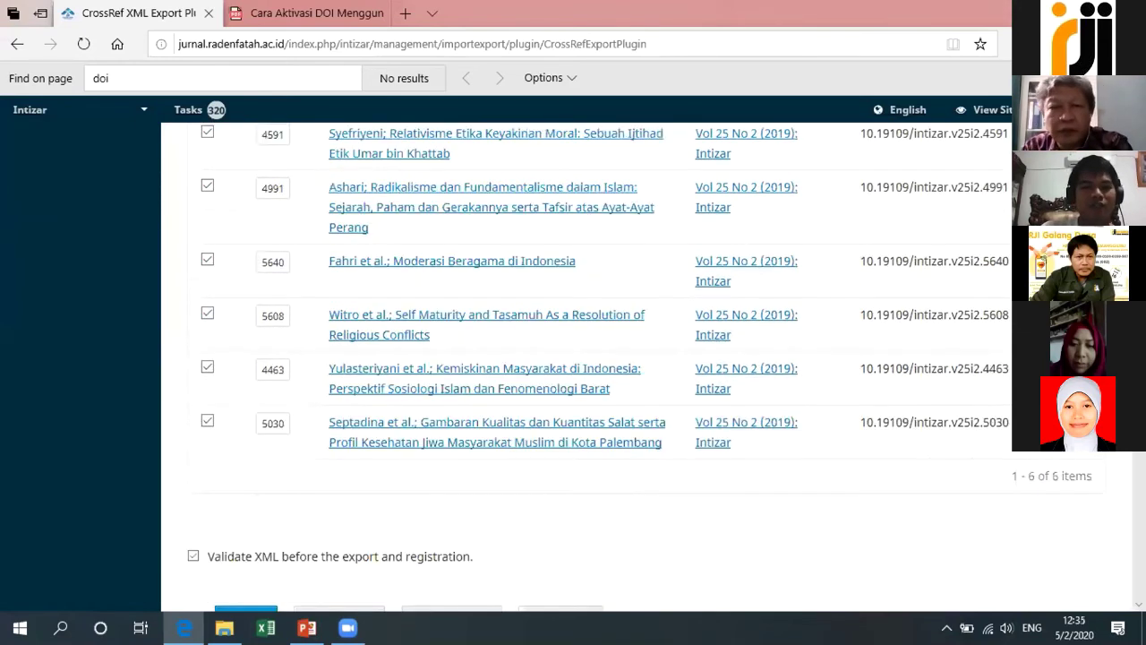
scroll(600, 358, down, 1)
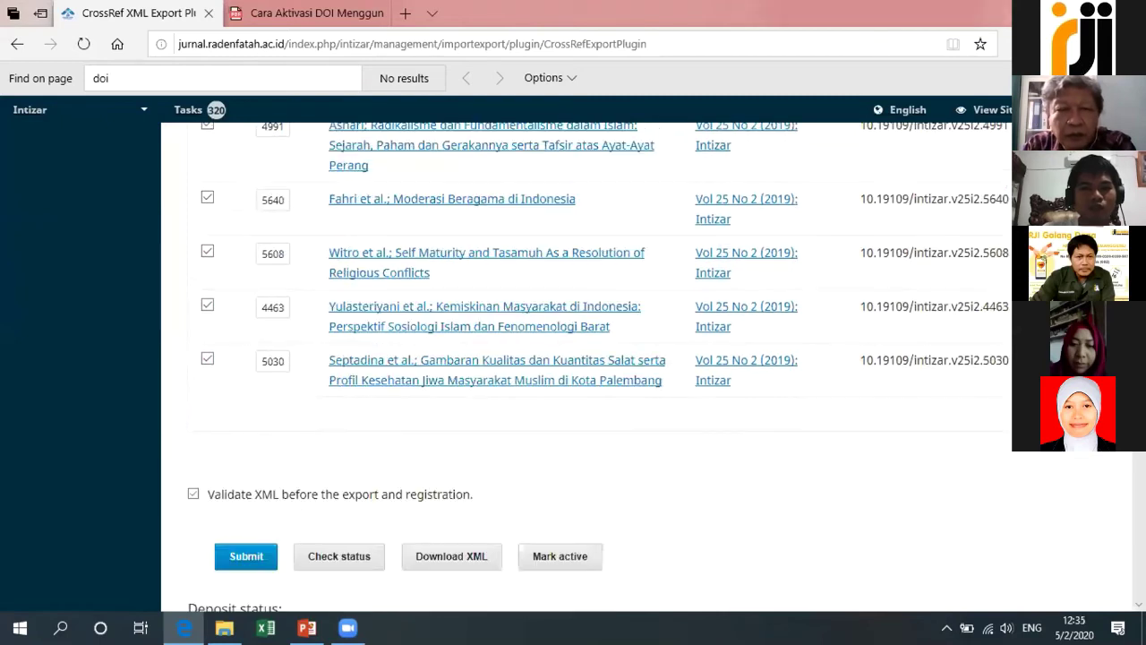
scroll(192, 419, down, 2)
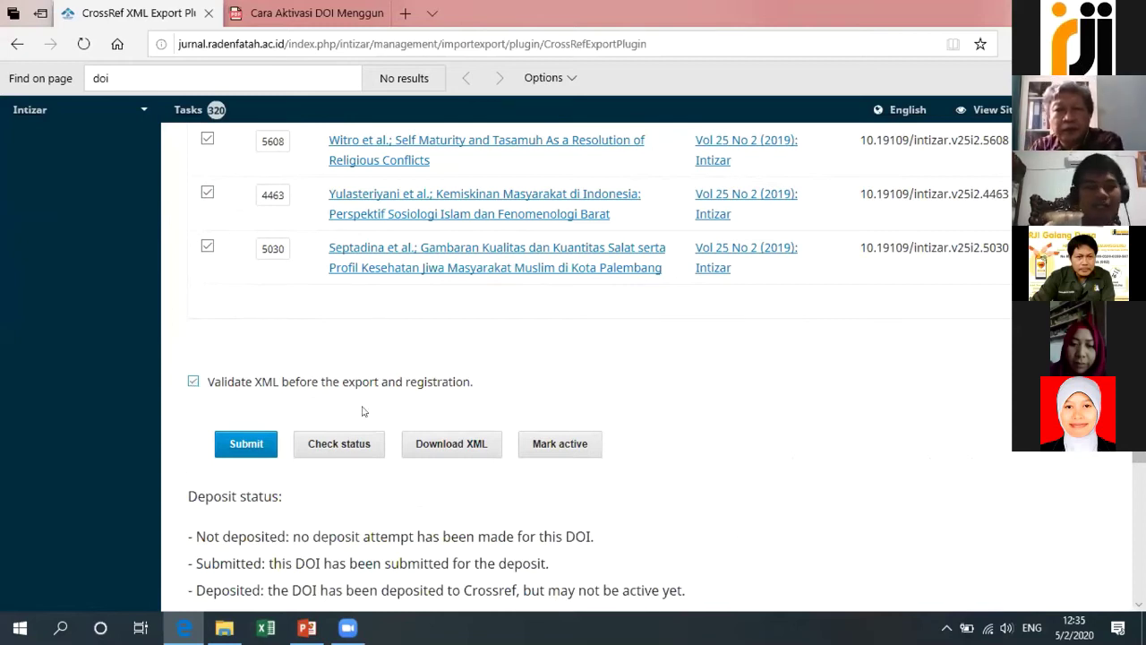
Export the selected Vol 25 No 2 (2019) articles as CrossRef XML and save the downloaded file
click(465, 440)
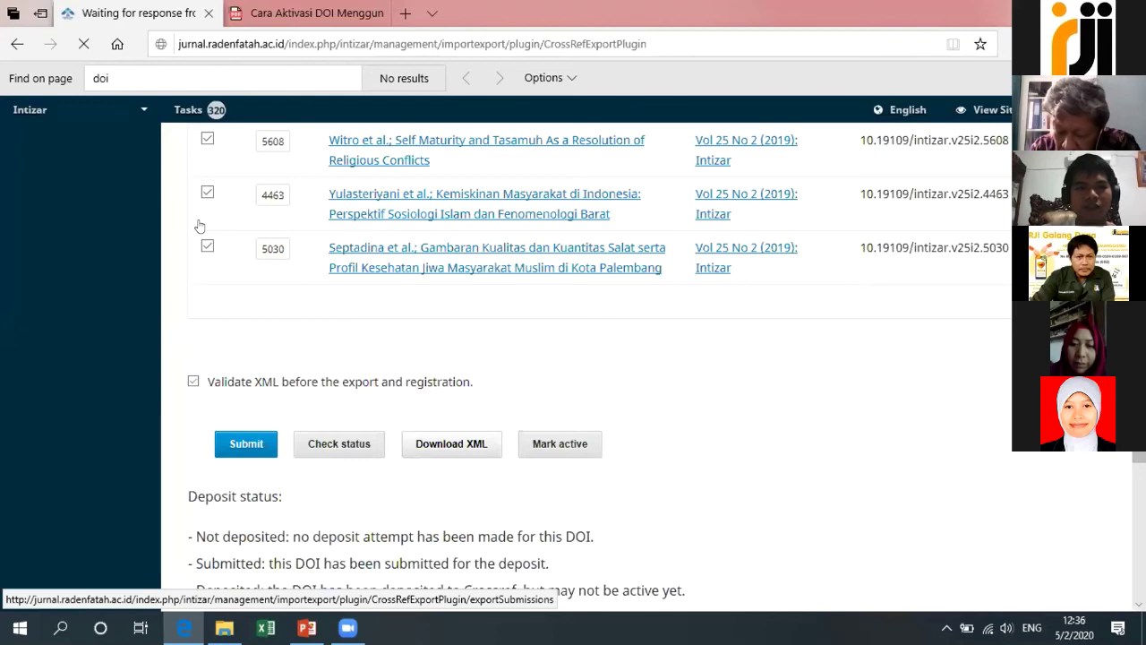
scroll(199, 226, down, 2)
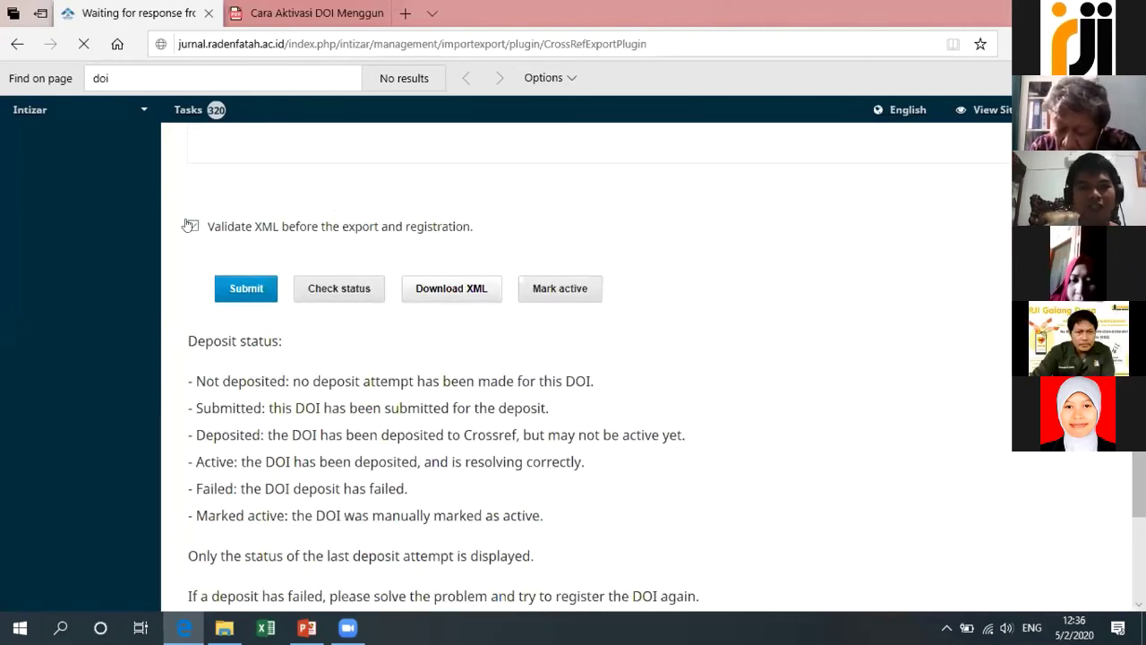
click(191, 225)
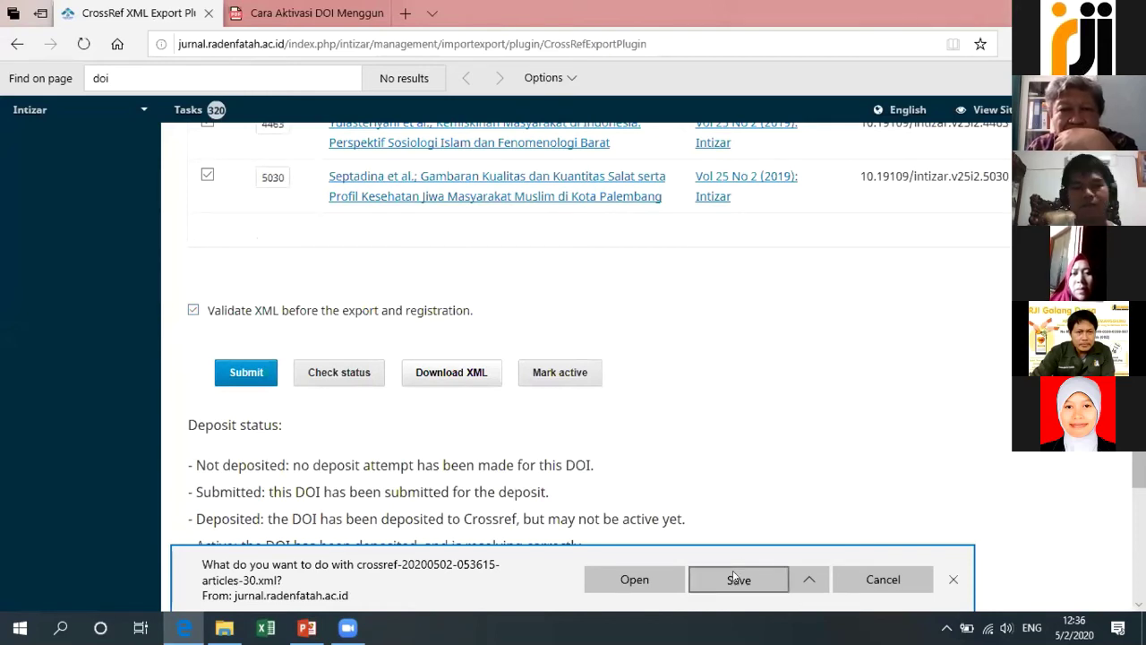
click(735, 579)
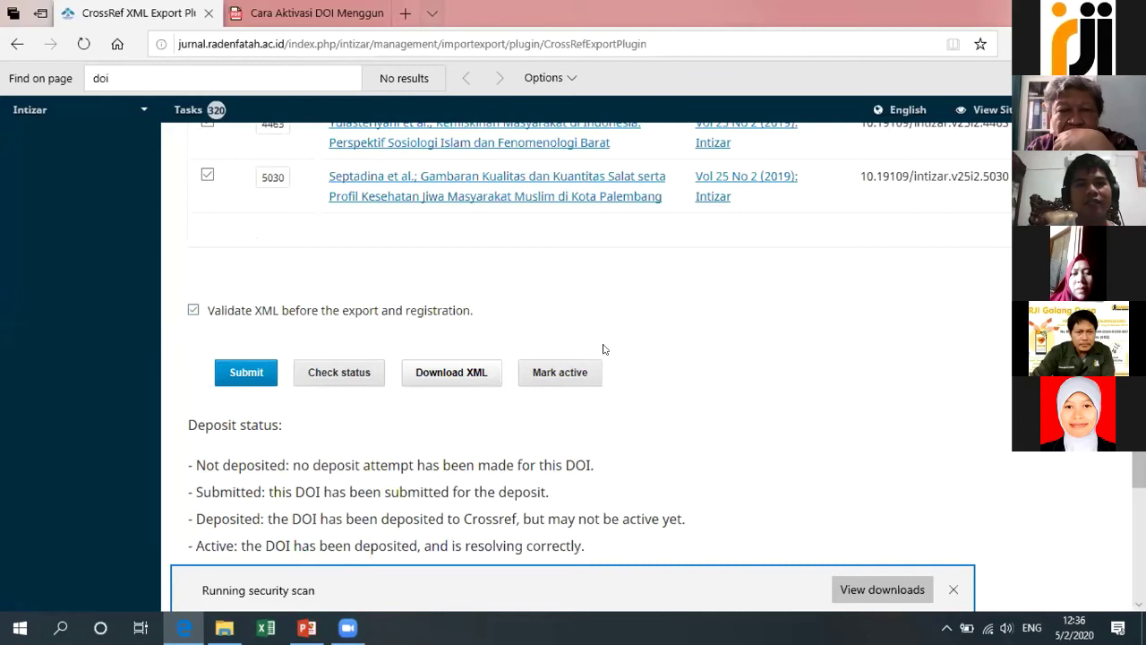
Open the Crossref administration site doi.crossref.org in a new browser tab
key(ctrl+t)
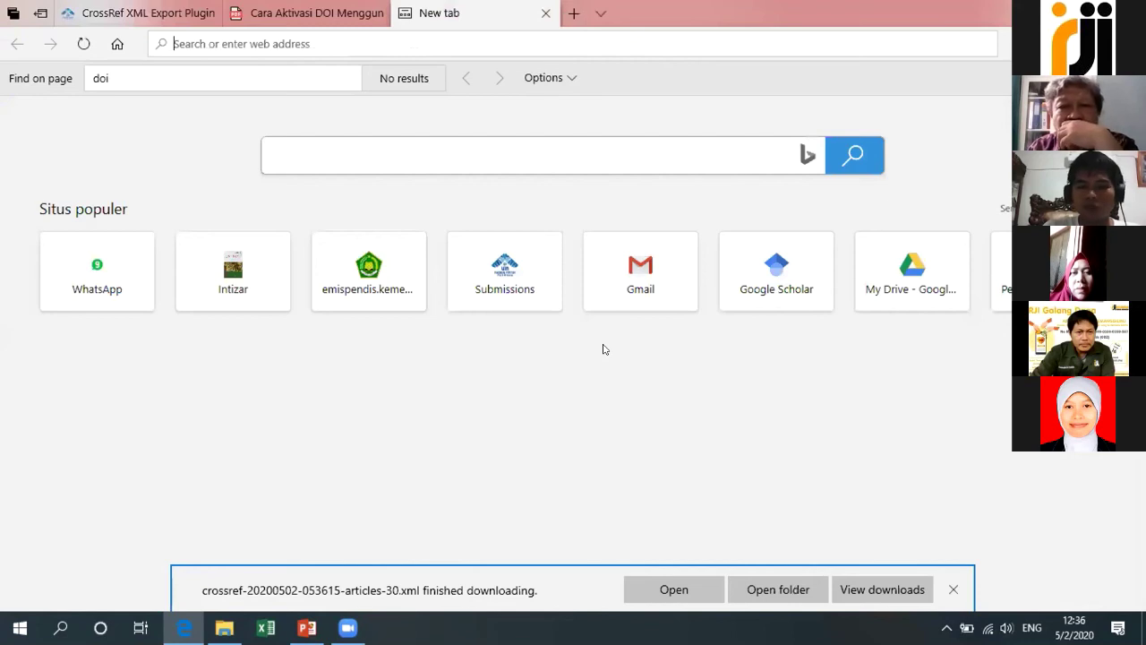
text(doi)
key(Return)
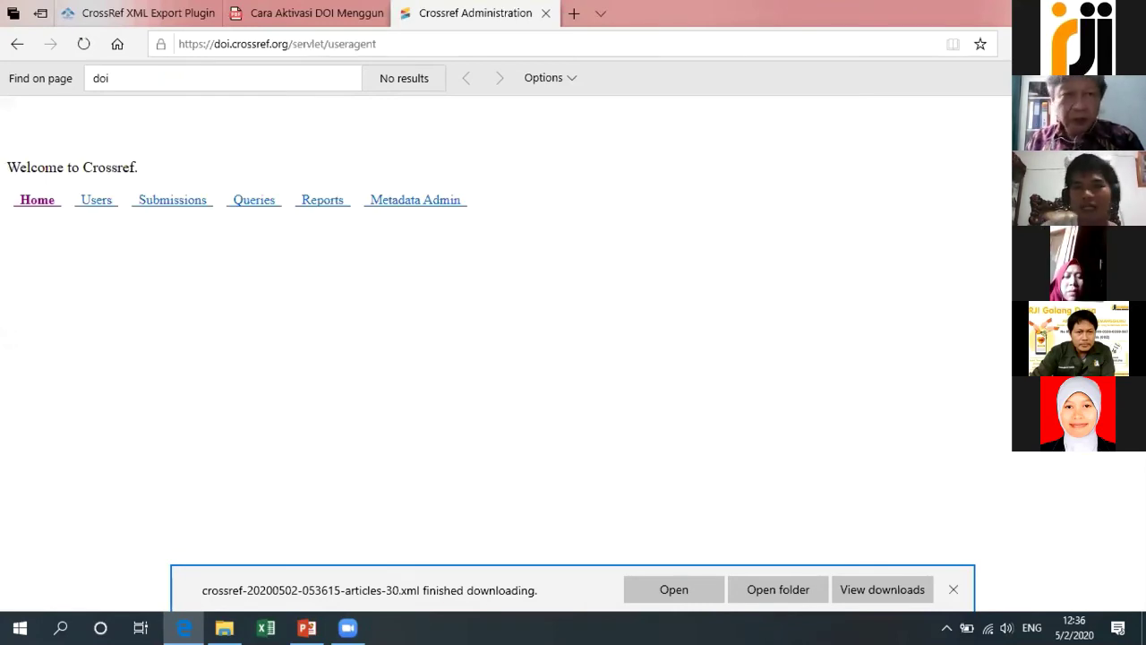
Fill in the account login and begin entering the account password in the Crossref login form
click(132, 335)
text(urfp)
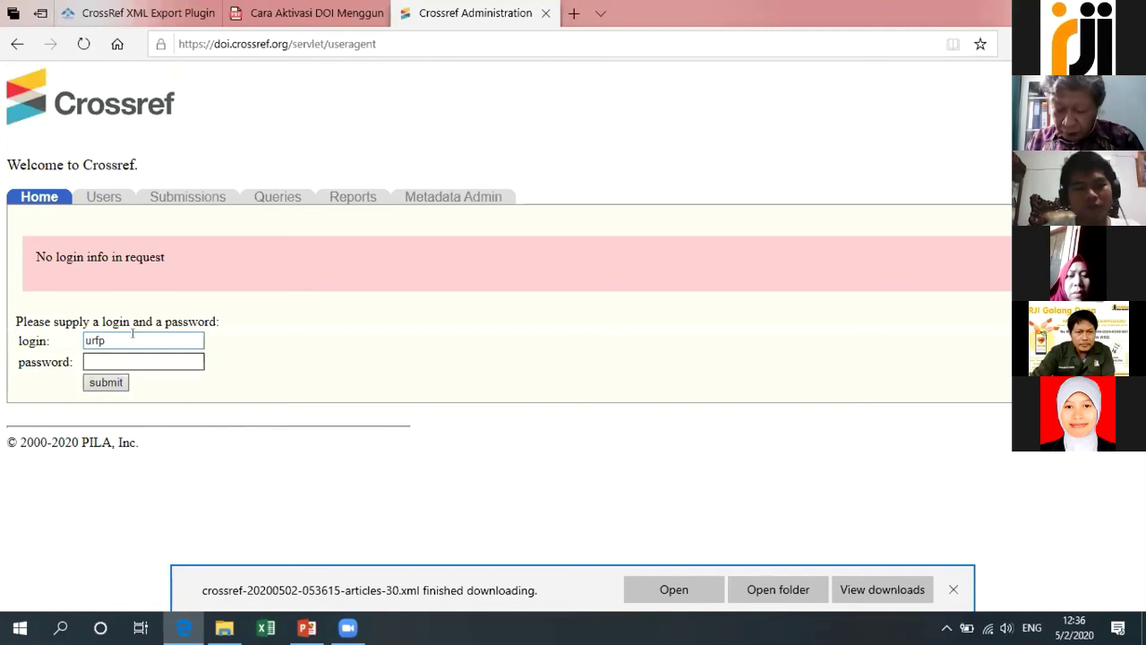
key(Tab)
text(•)
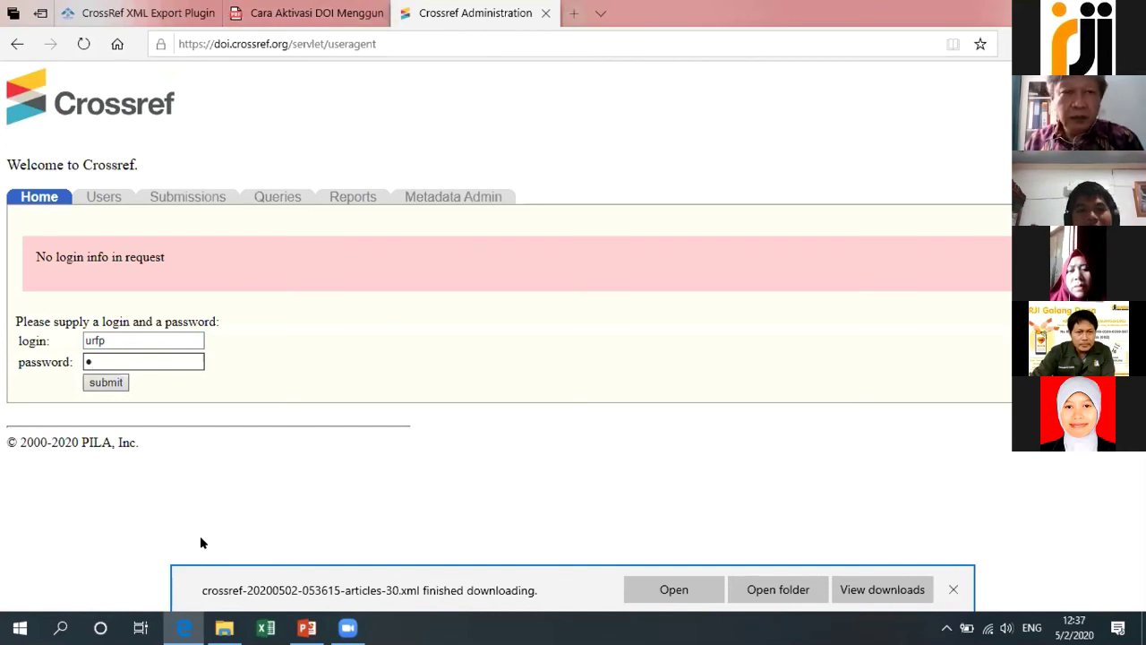
Open the gmail.com inbox in a separate browser tab and return to the Crossref login page
key(ctrl+t)
text(gmail.com)
key(Return)
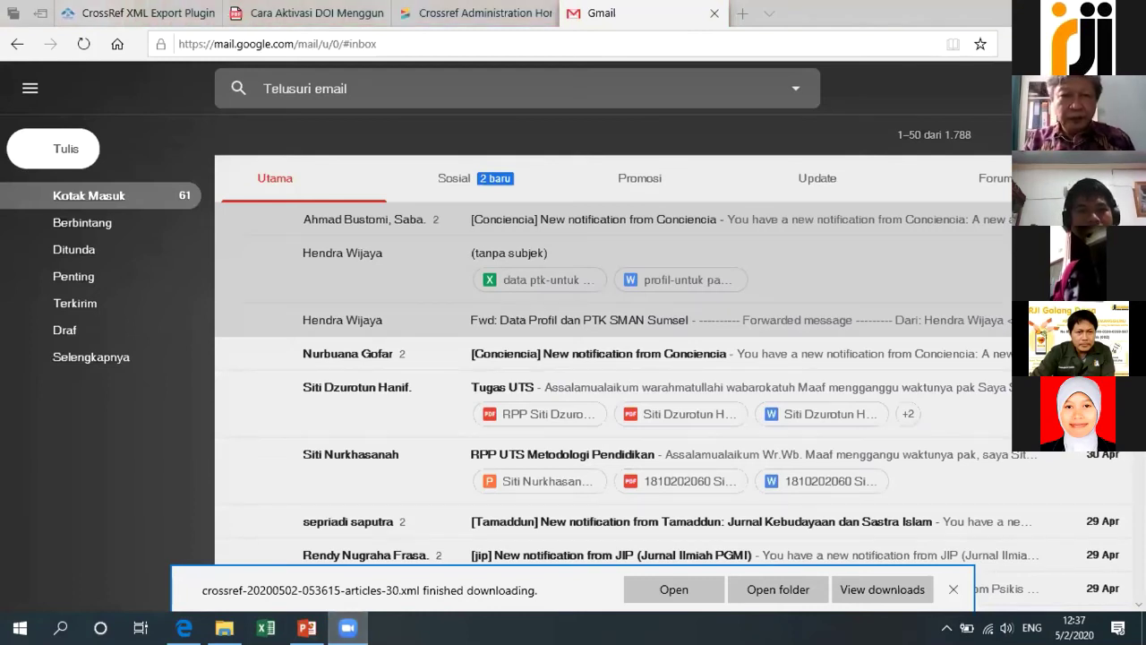
key(ctrl+shift+Tab)
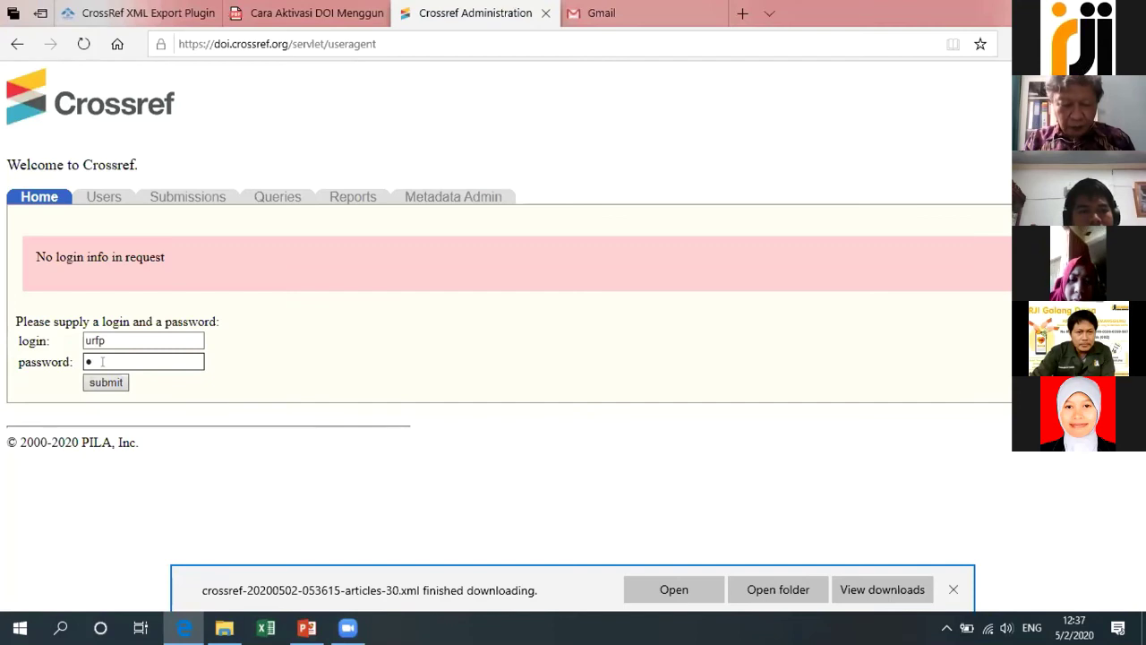
Try to log in to Crossref by re-entering the account password and submitting the form
key(BackSpace)
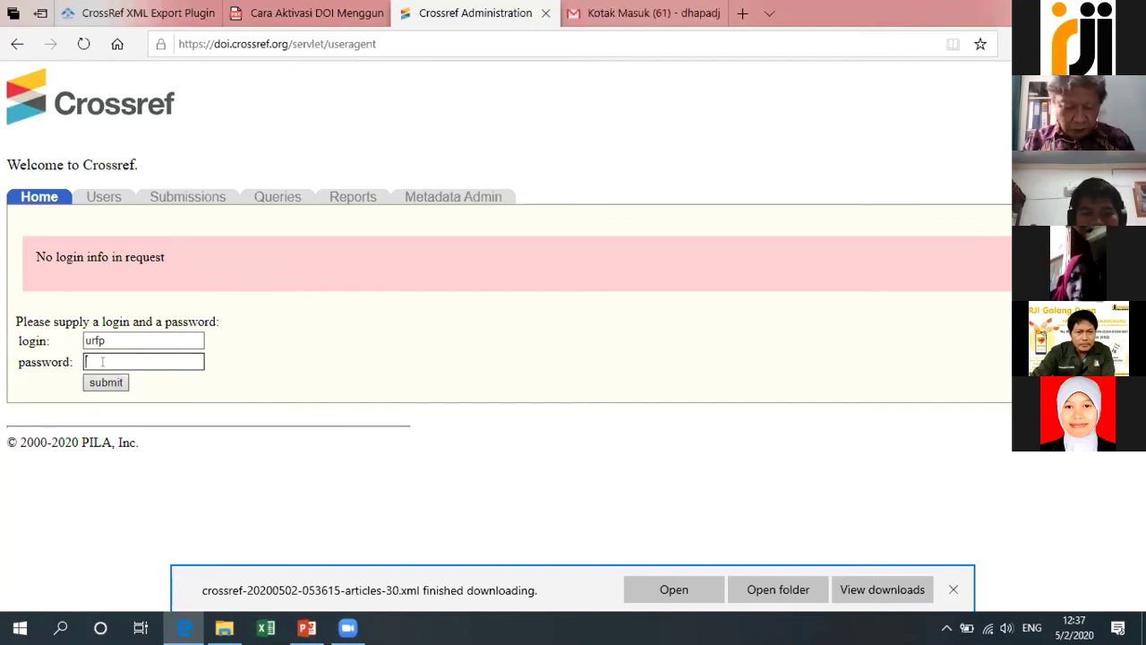
text(•)
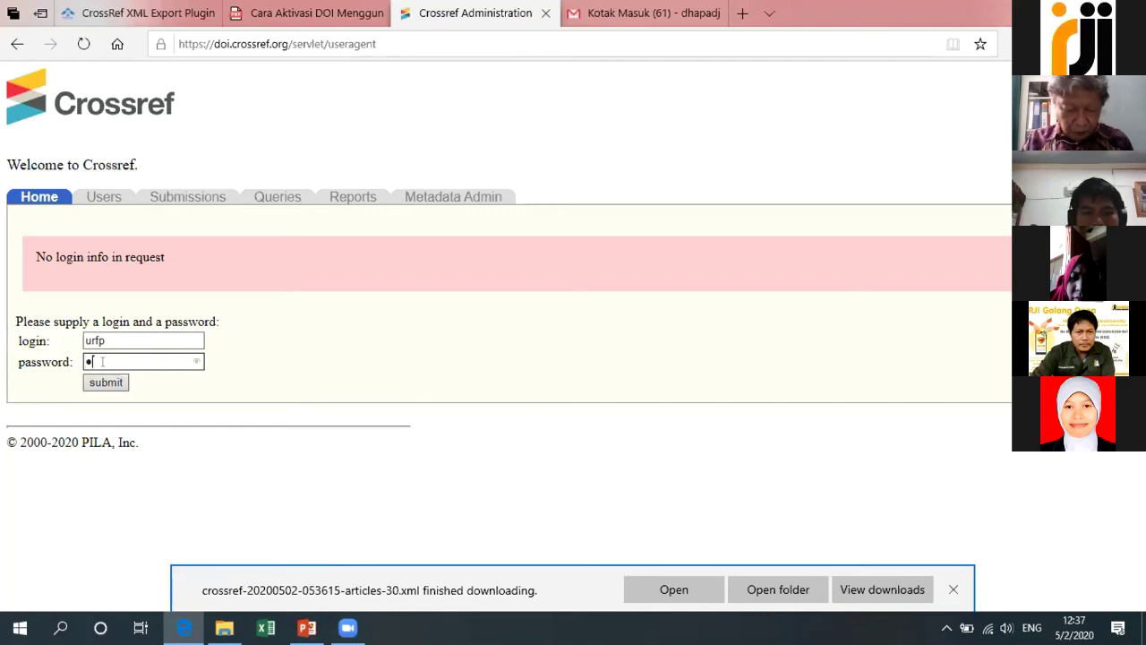
key(BackSpace)
text(••)
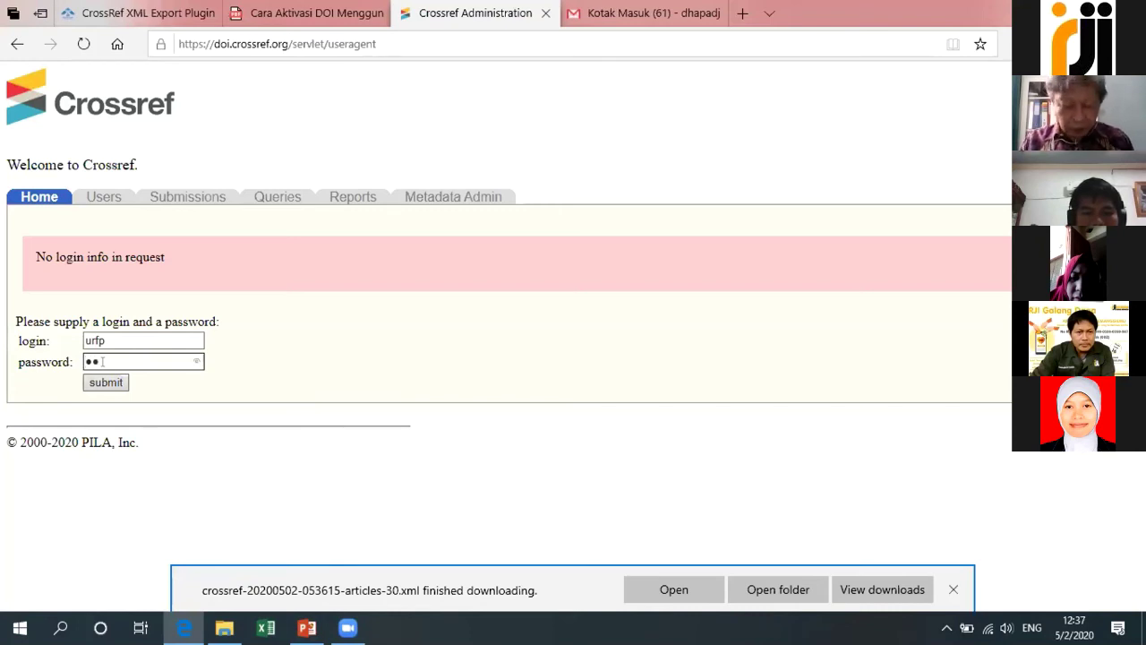
text(••••)
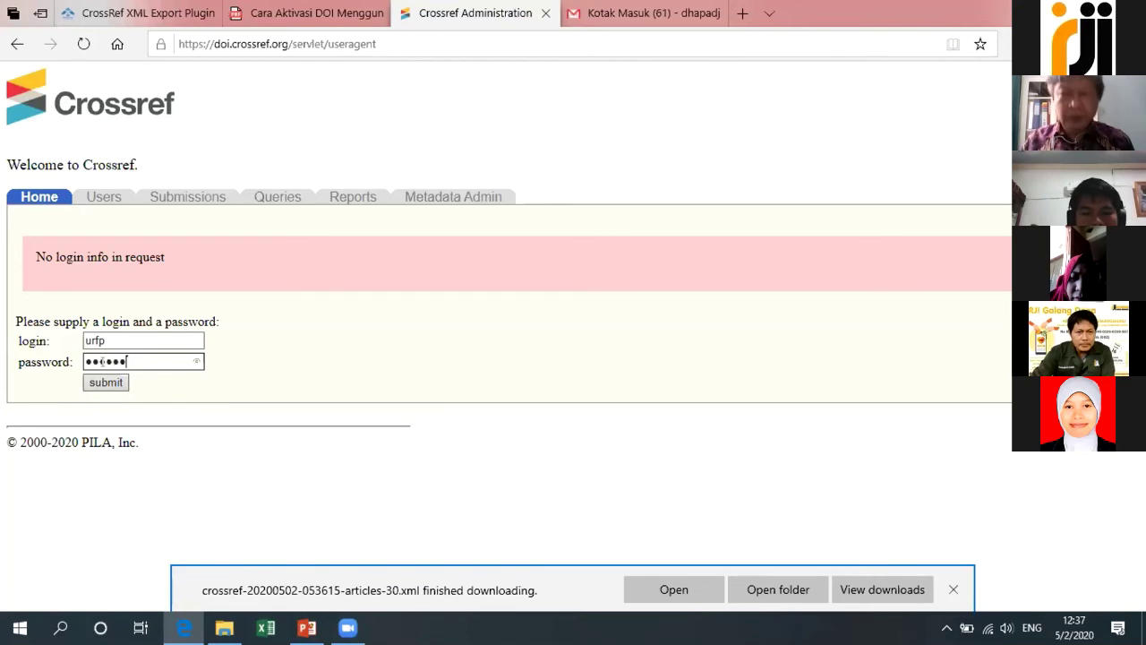
text(•••••)
key(Return)
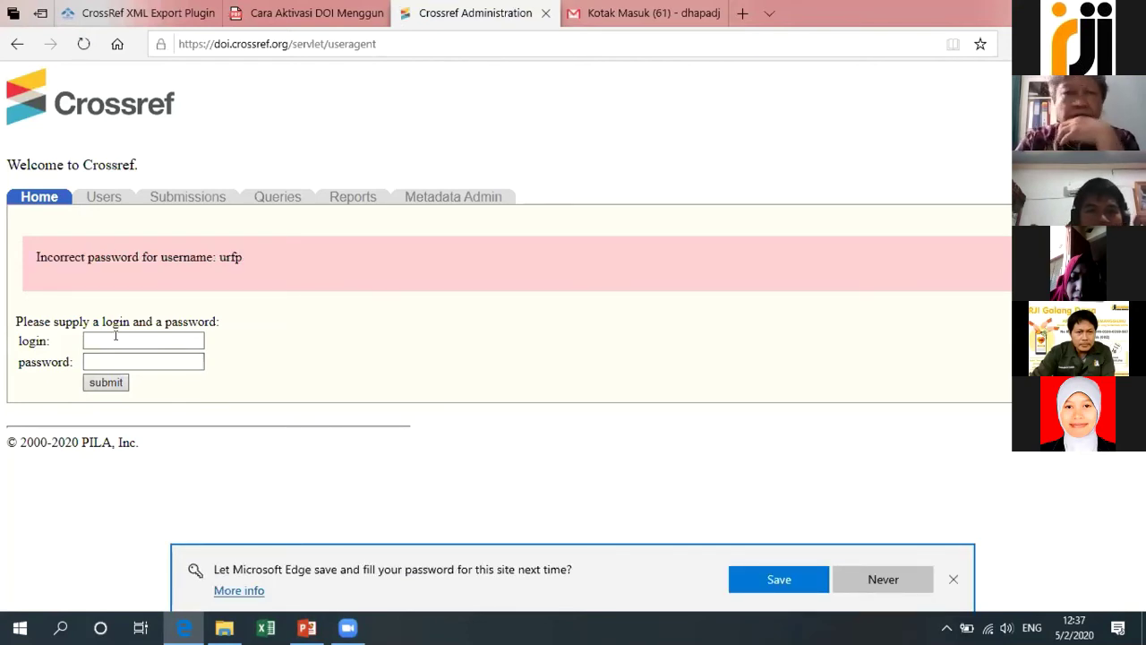
Log in to Crossref by entering the account login and the account password
click(118, 333)
text(urfp)
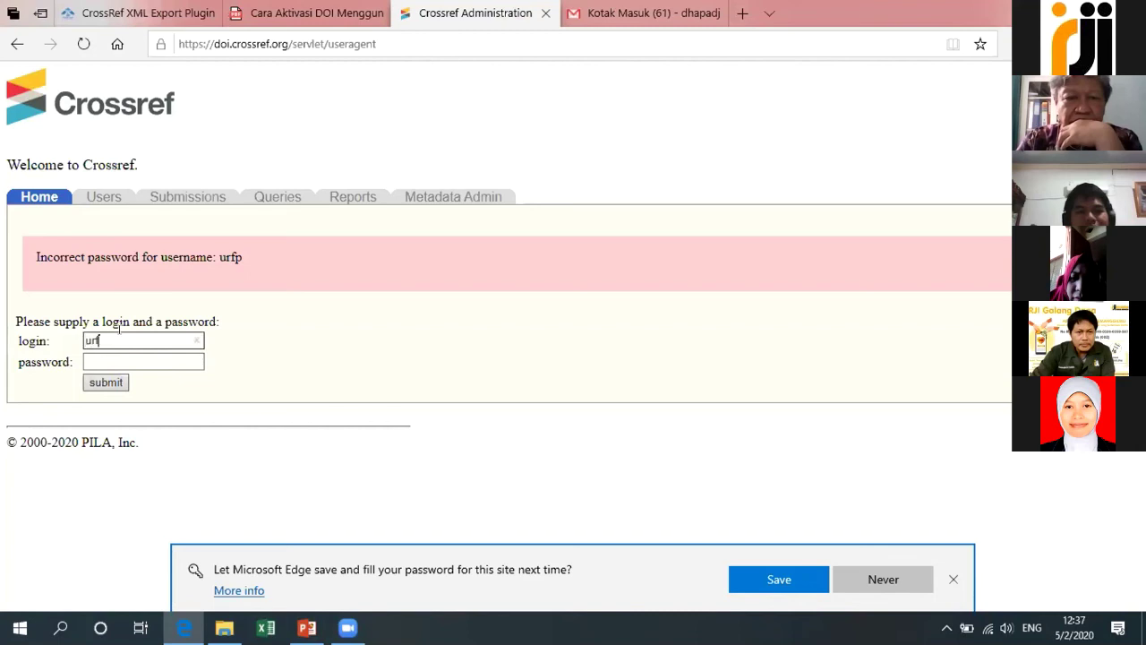
key(Tab)
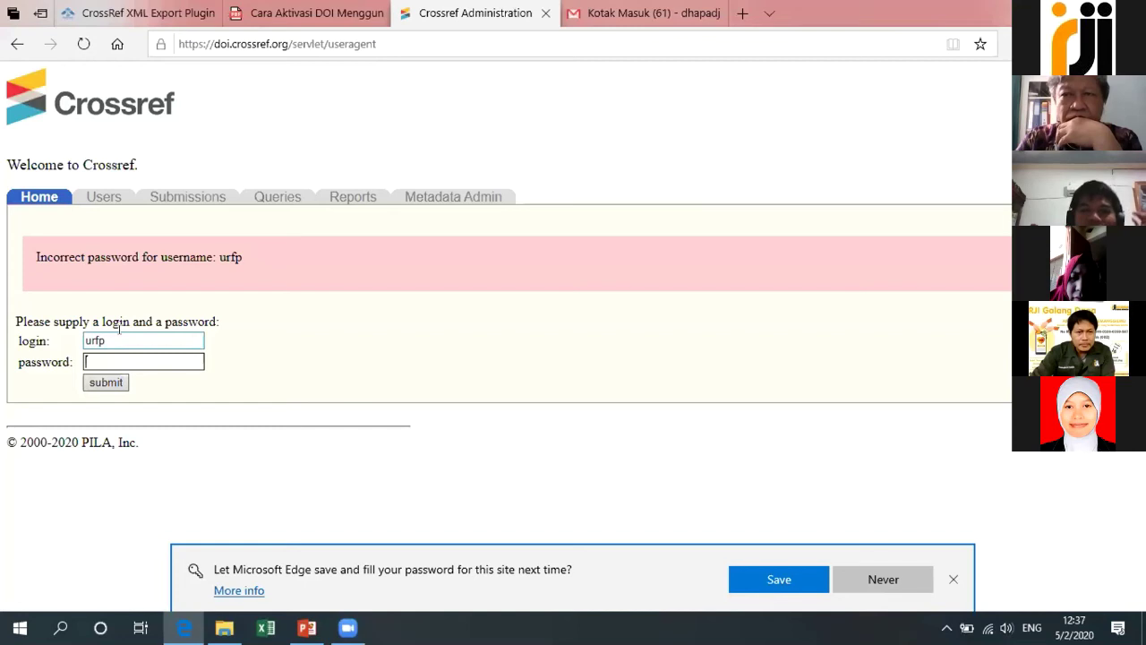
mouse_move(138, 12)
key(ctrl+1)
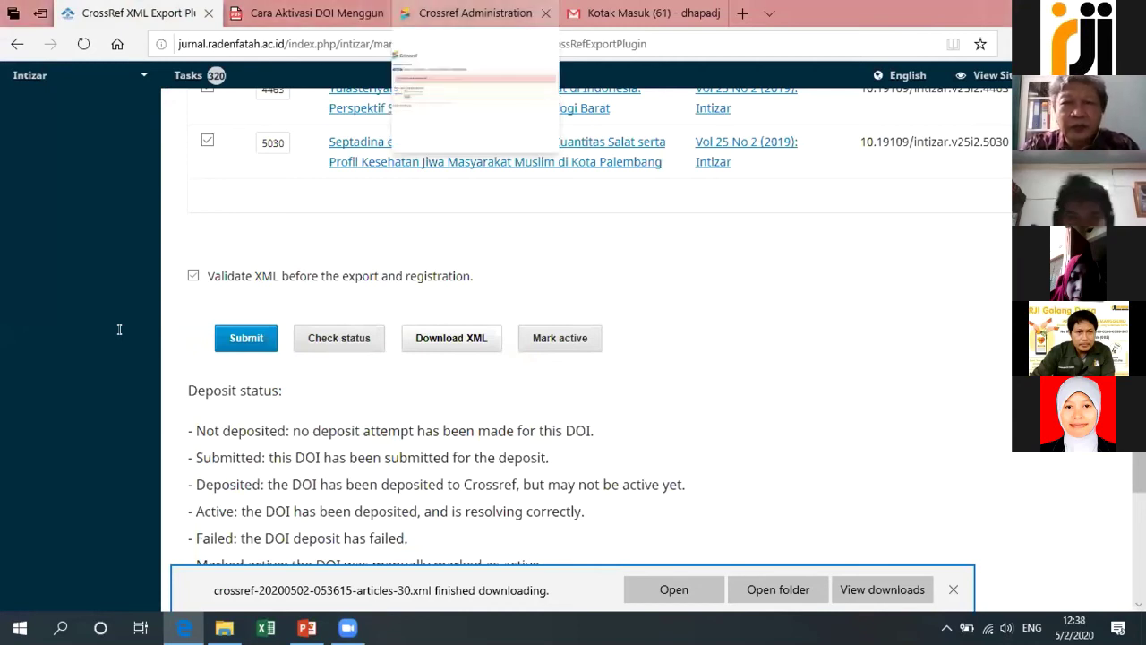
click(475, 12)
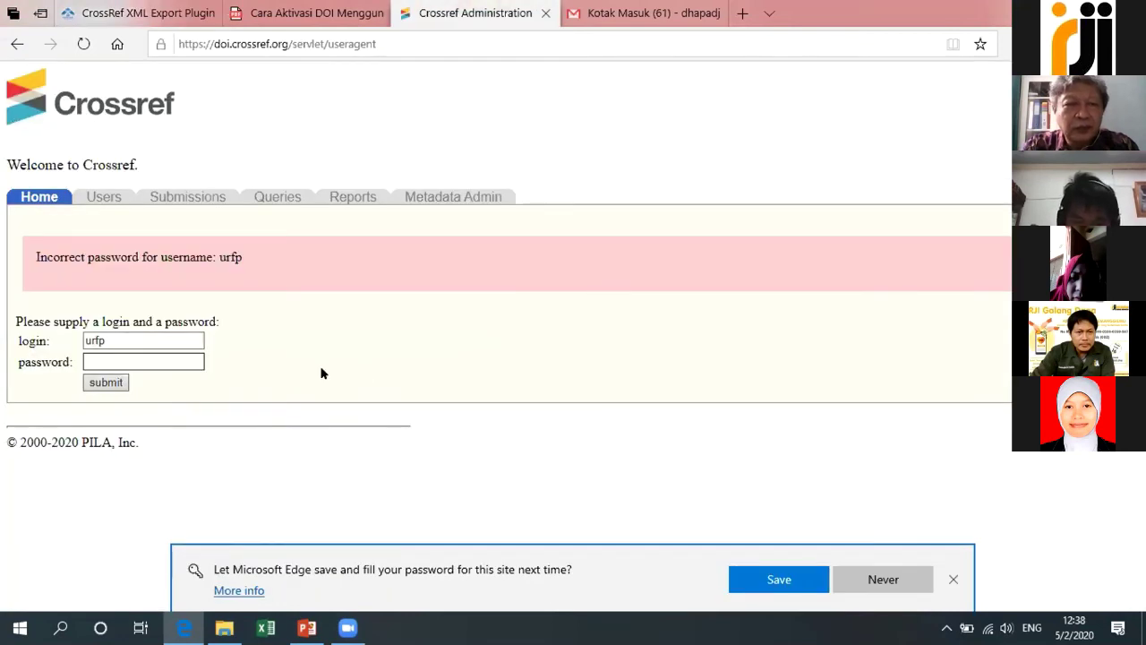
text(*****)
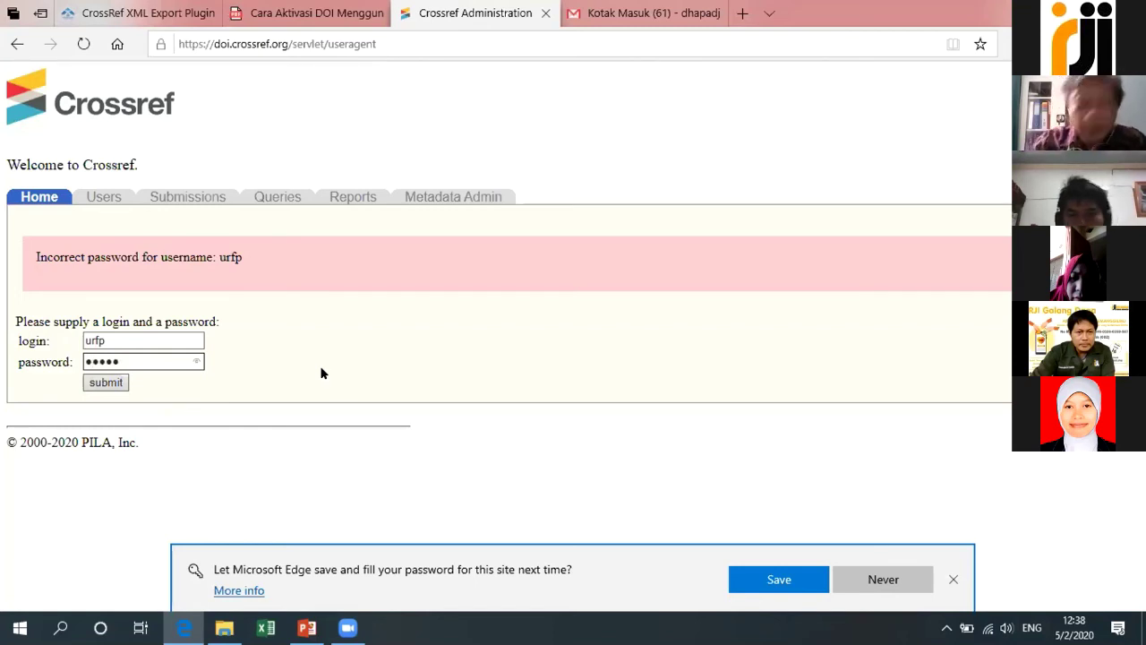
text(******)
key(Return)
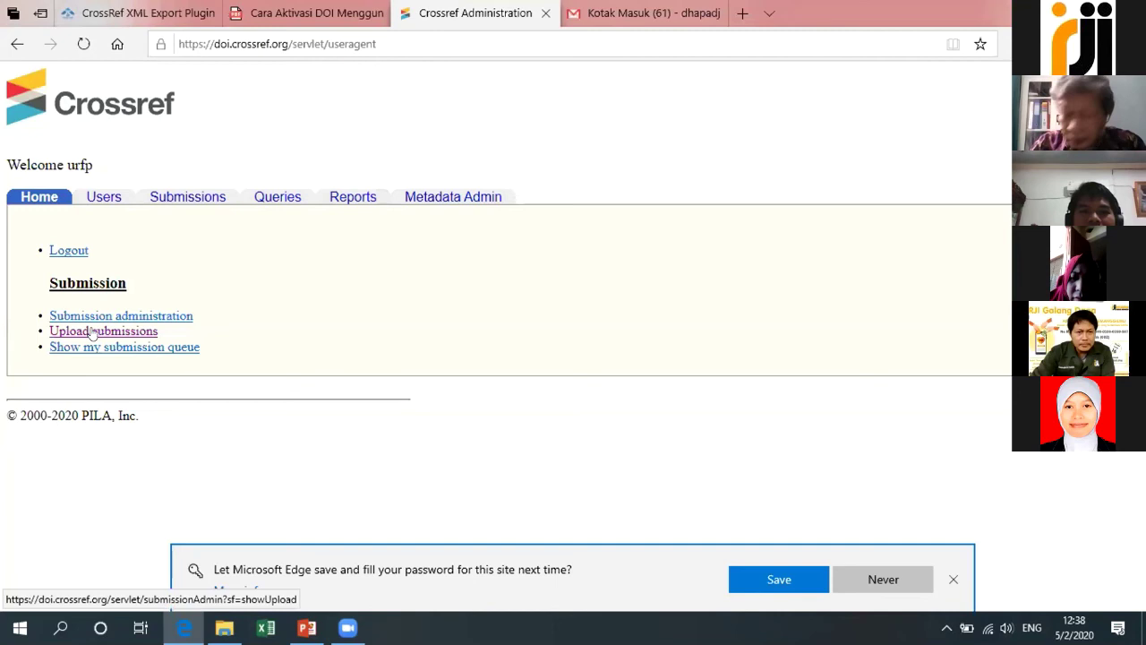
Open Crossref's submission upload page, browse the Downloads folder for the exported XML file, and cancel the file selection
click(94, 331)
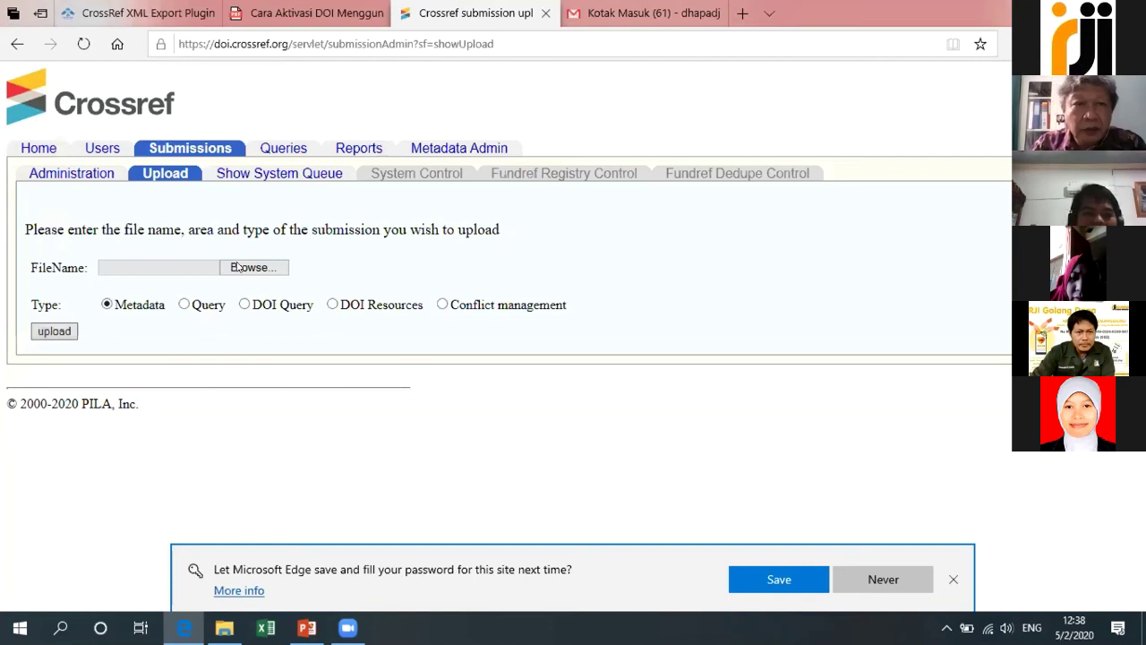
click(238, 267)
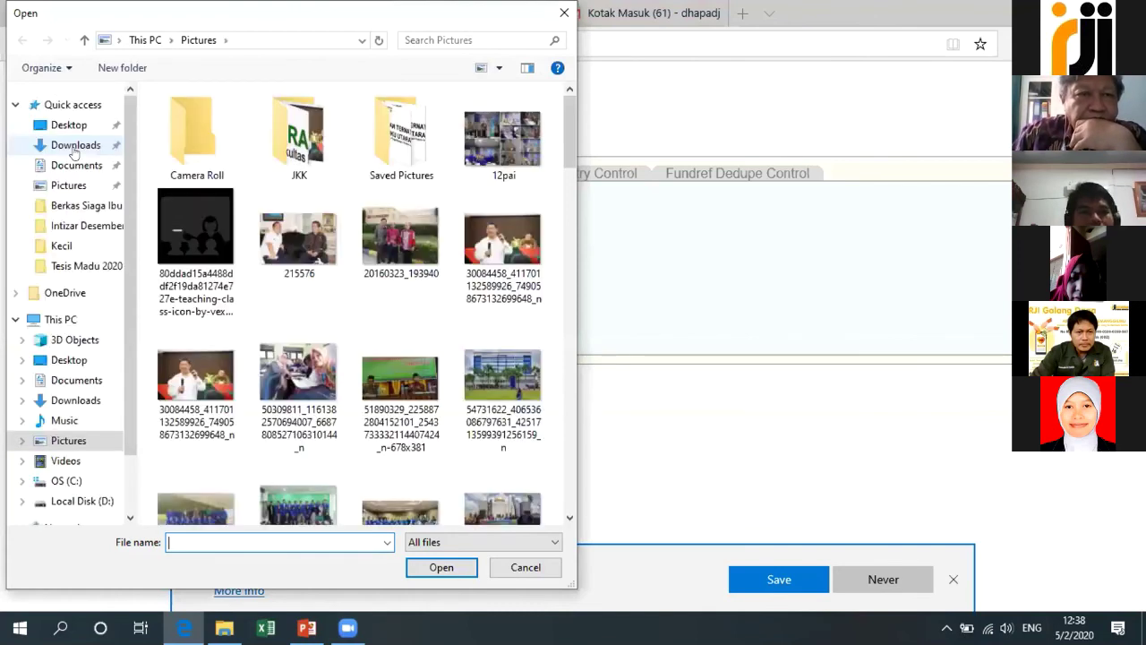
click(74, 149)
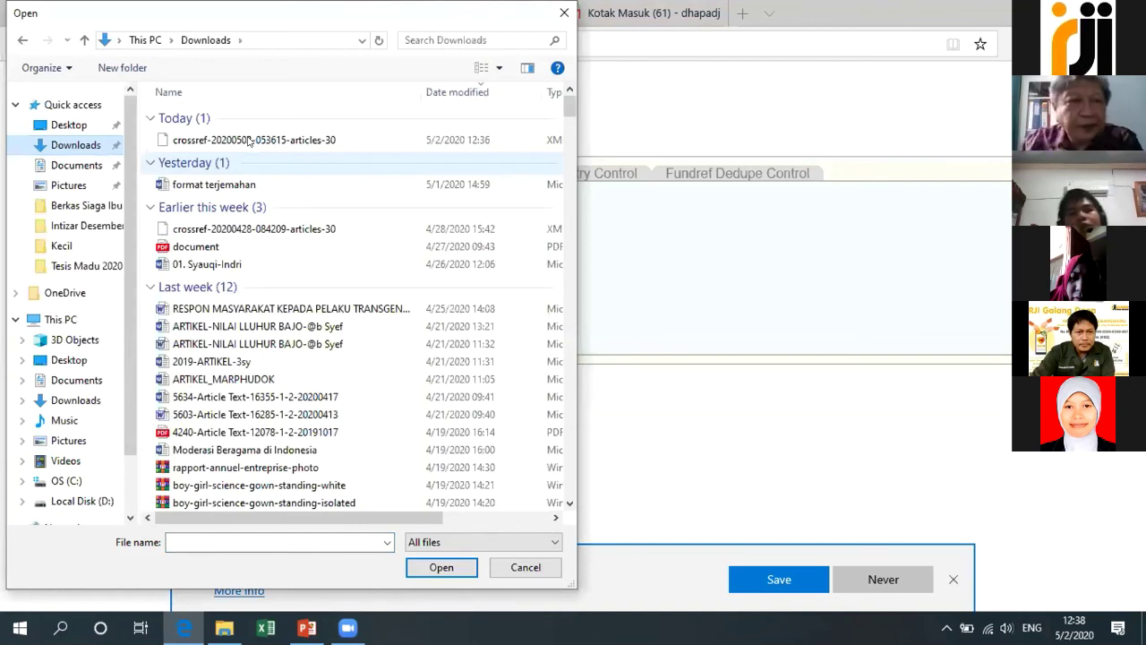
key(Escape)
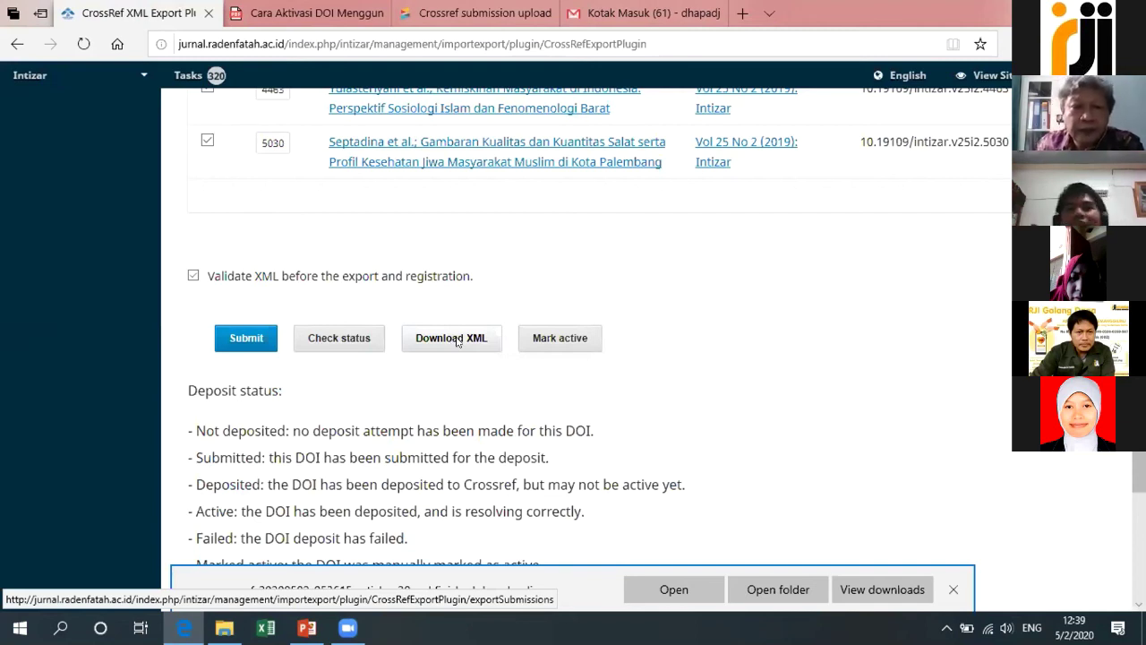
click(224, 628)
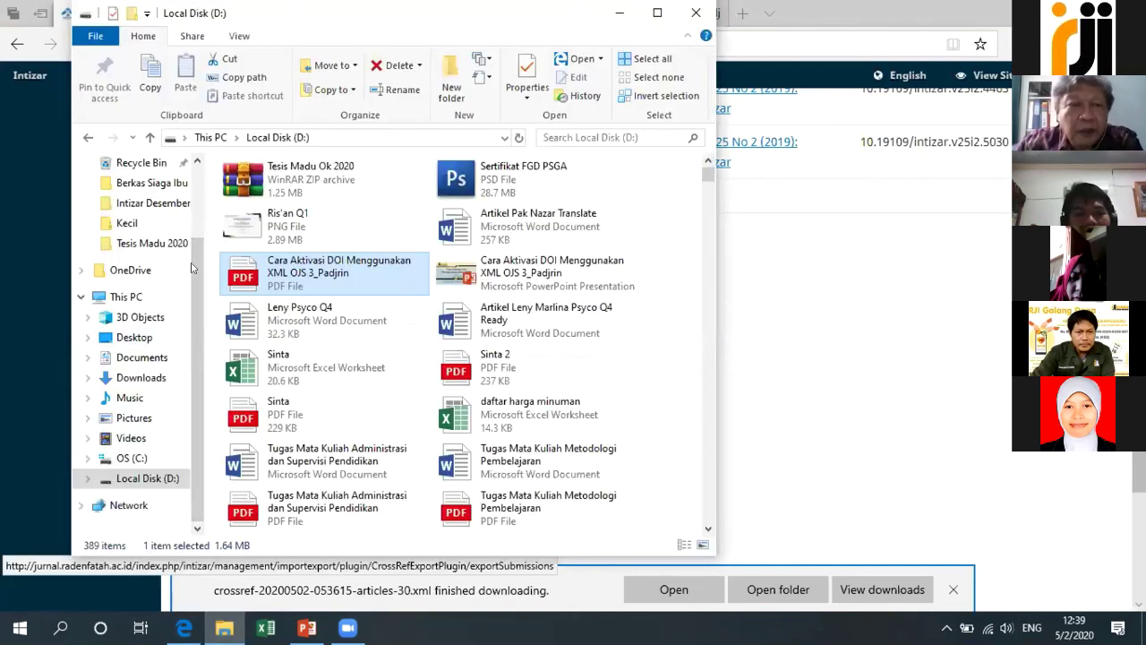
scroll(190, 227, up, 3)
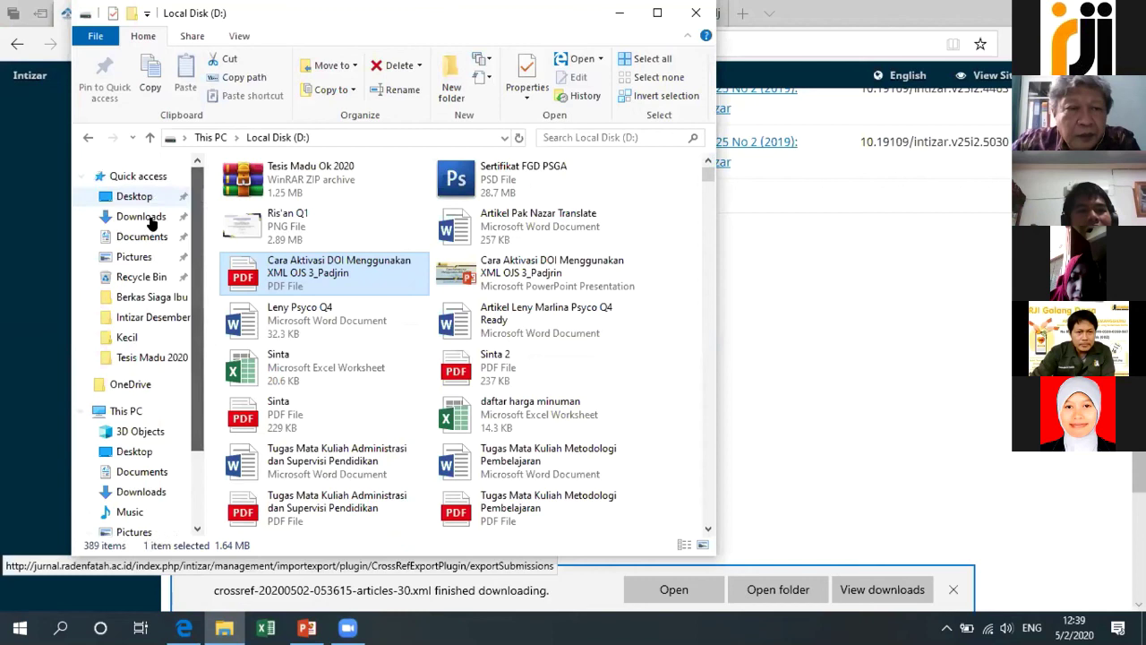
click(143, 218)
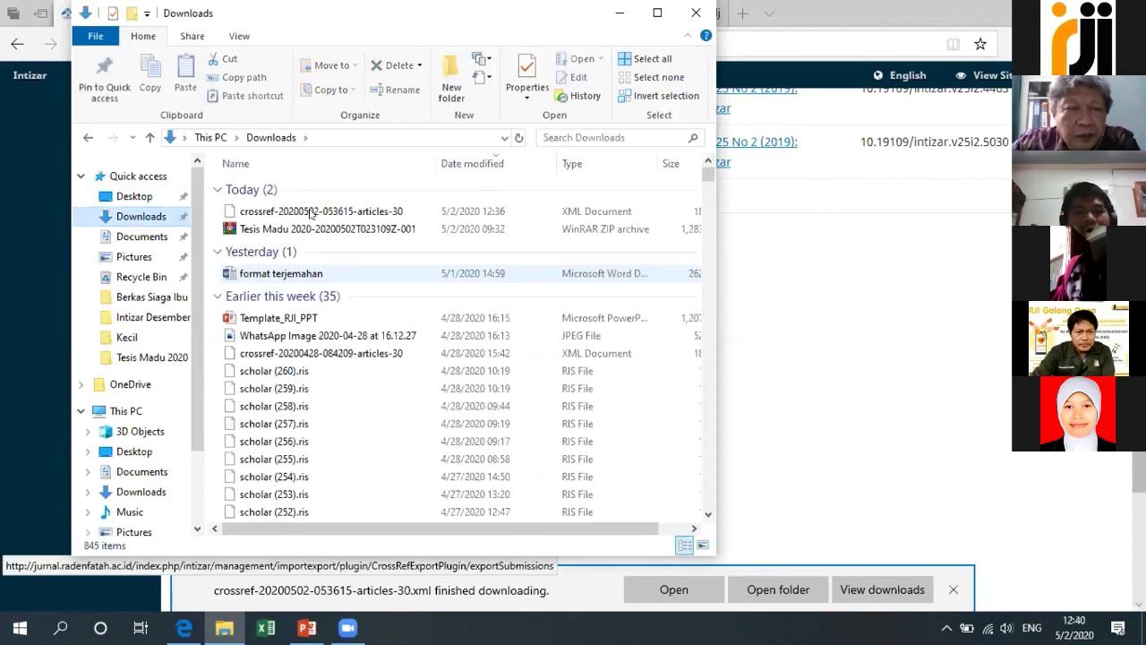
click(305, 211)
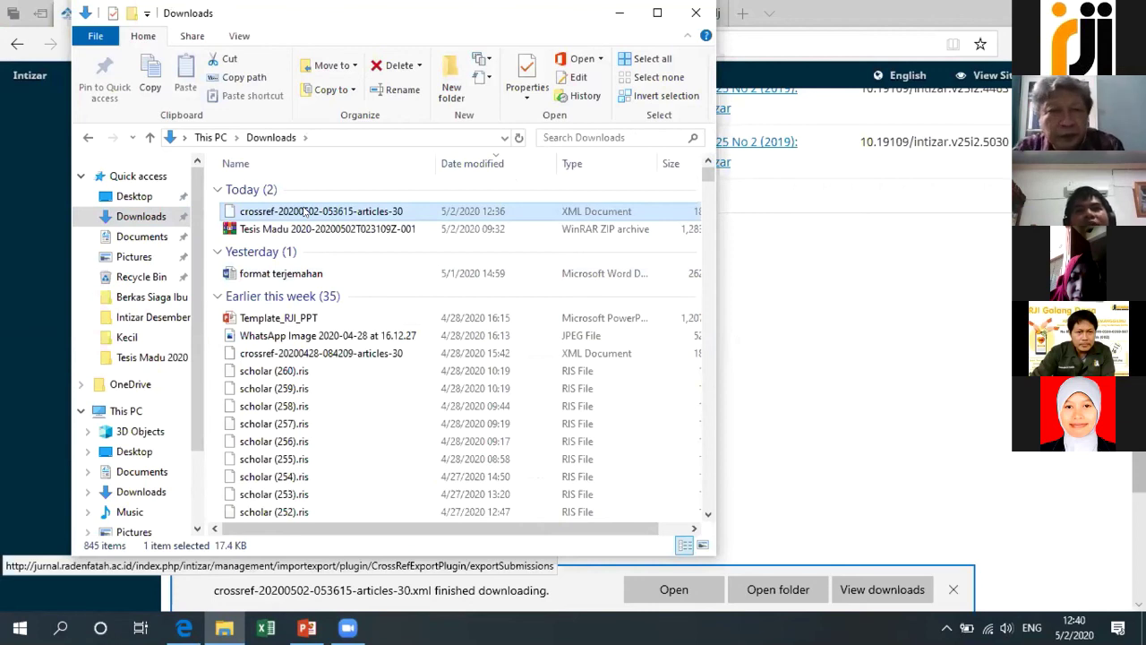
right_click(305, 211)
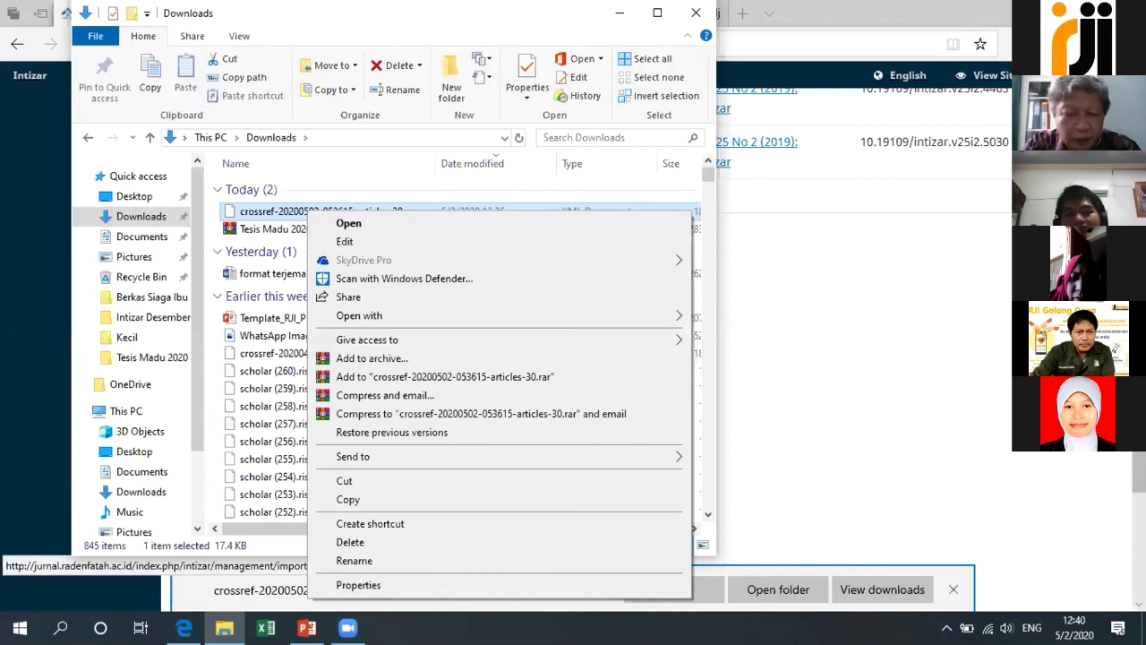
mouse_move(307, 628)
mouse_move(348, 628)
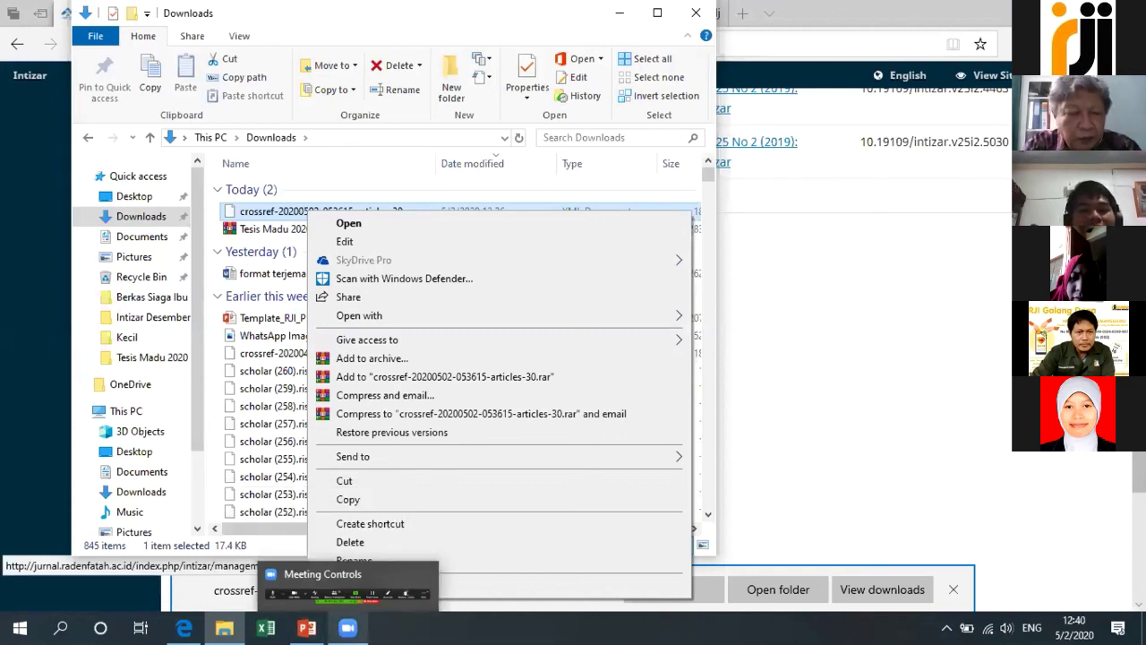
click(770, 235)
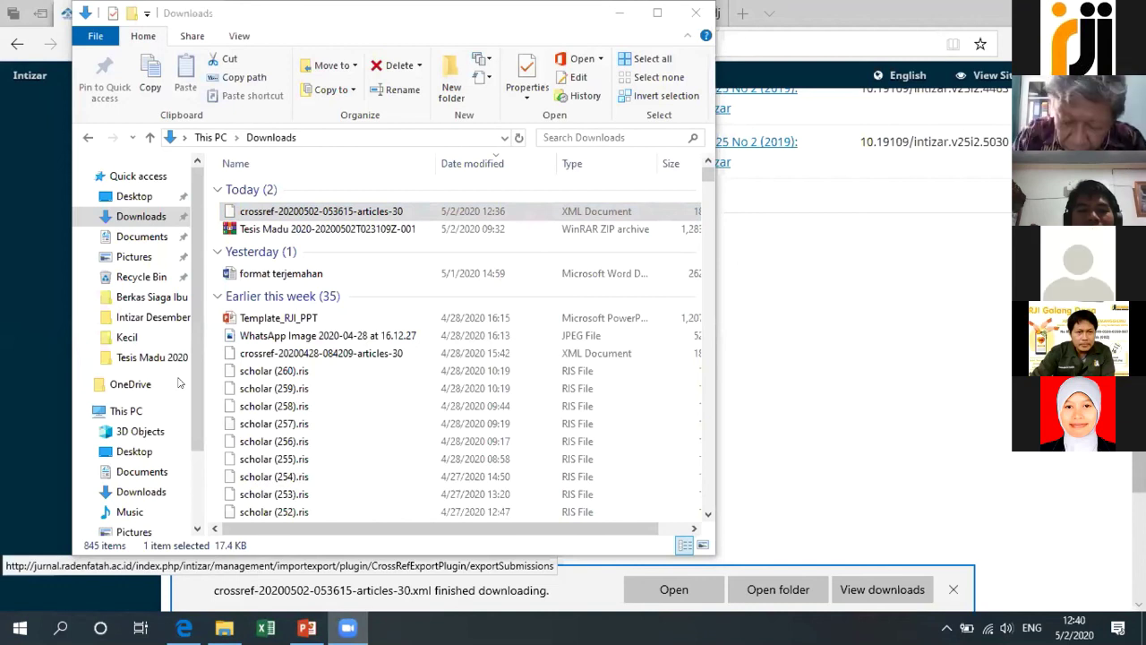
Switch to the PowerPoint presentation and show the two DOI and Crossref books on slide 12, "Pendalaman Materi"
key(alt+Tab)
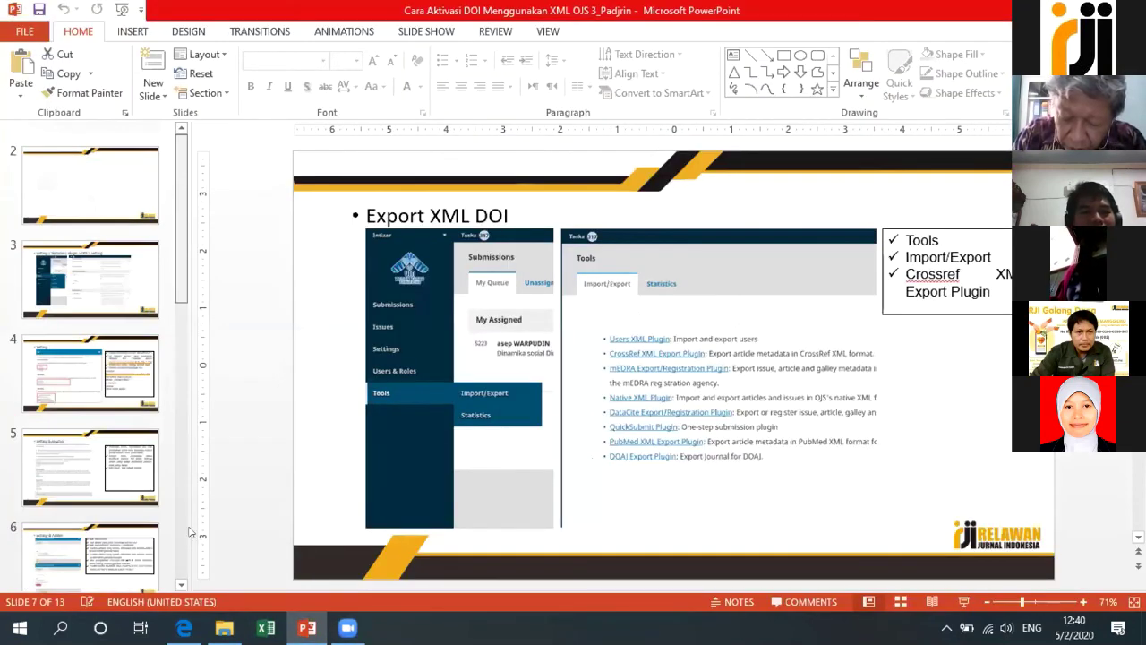
scroll(190, 532, down, 5)
scroll(88, 463, down, 3)
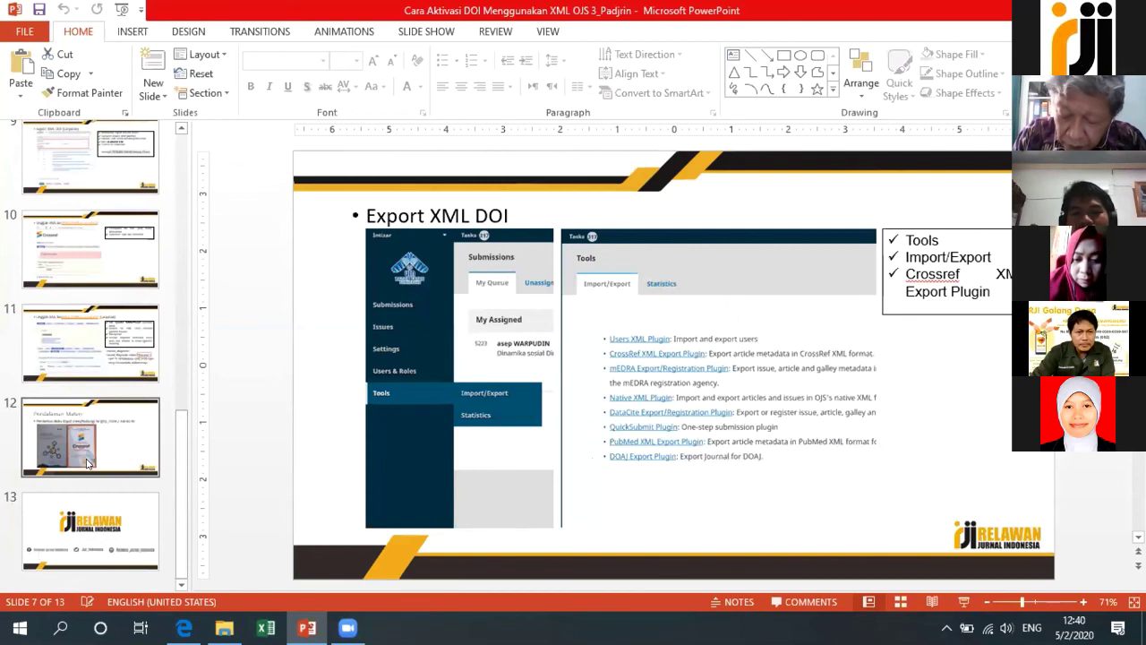
click(88, 462)
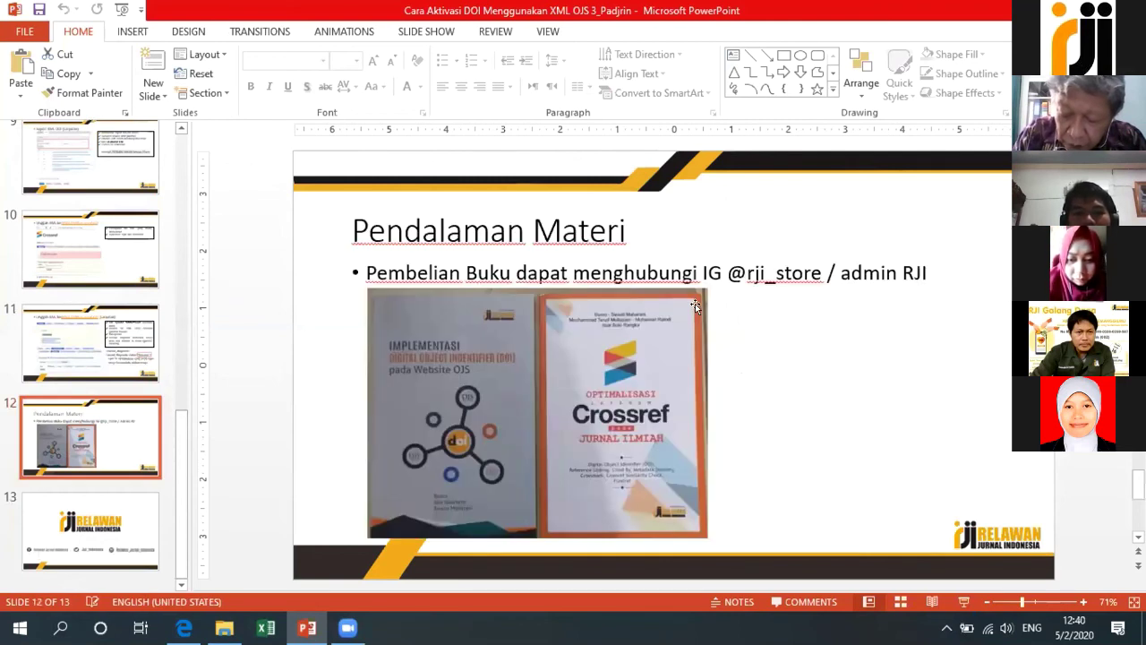
click(535, 385)
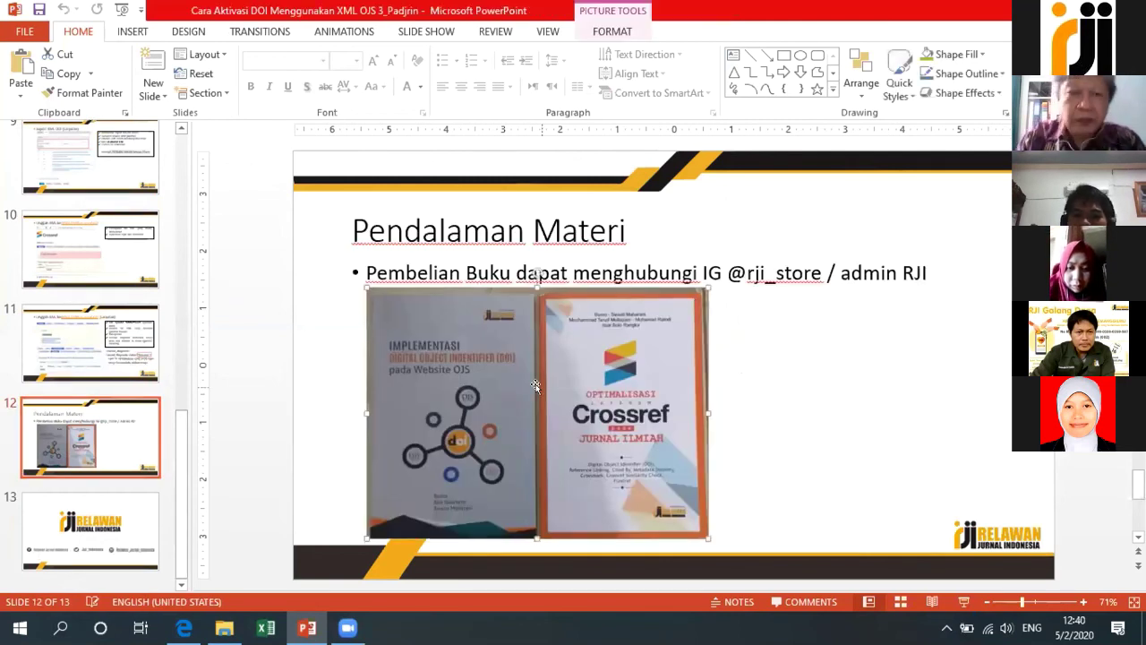